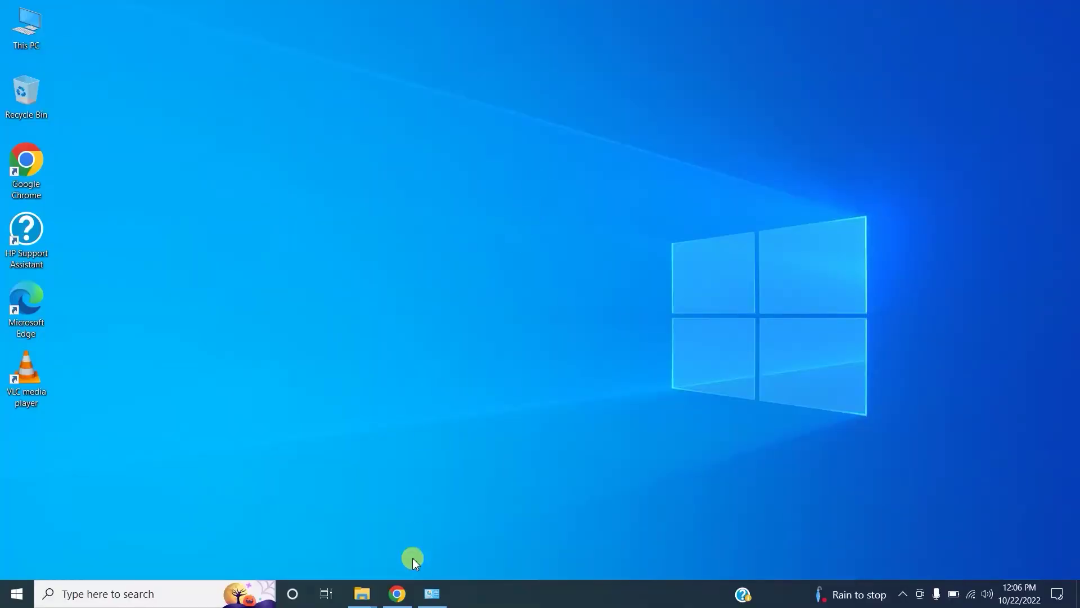
Step: Open the Genymobile/scrcpy GitHub repository from the top Google result for screen copy
{"action": "left_click", "coordinate": [397, 594]}
{"action": "left_click", "coordinate": [273, 80]}
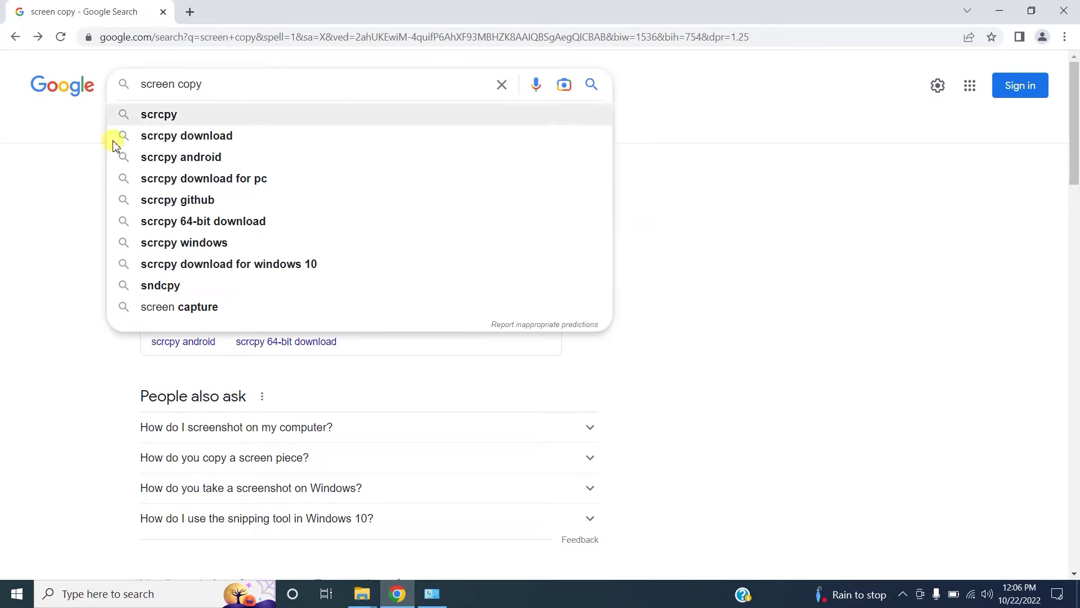
{"action": "key", "text": "Escape"}
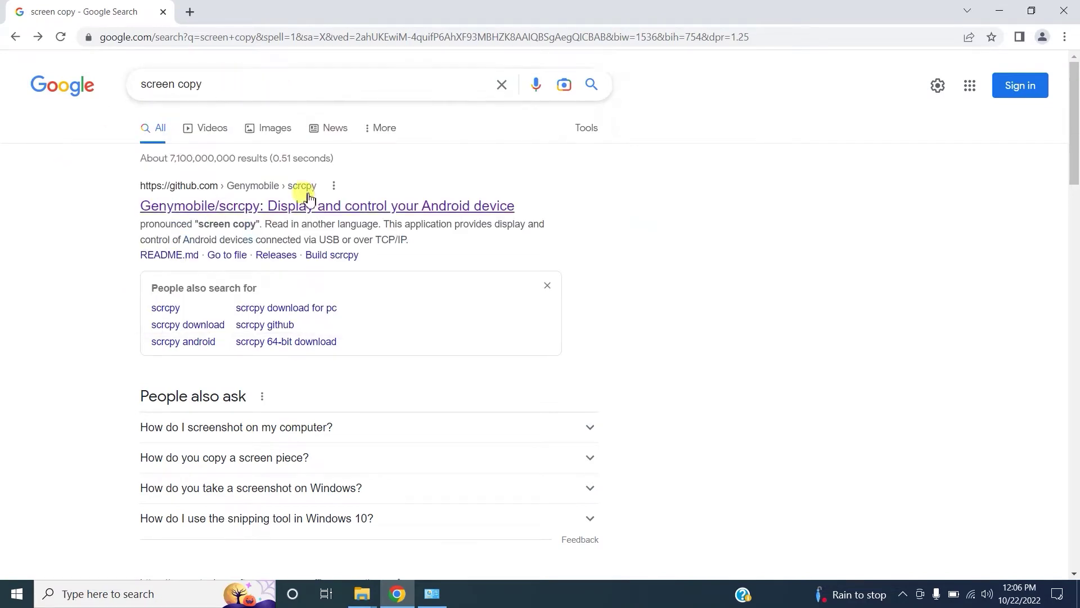
{"action": "left_click", "coordinate": [319, 211]}
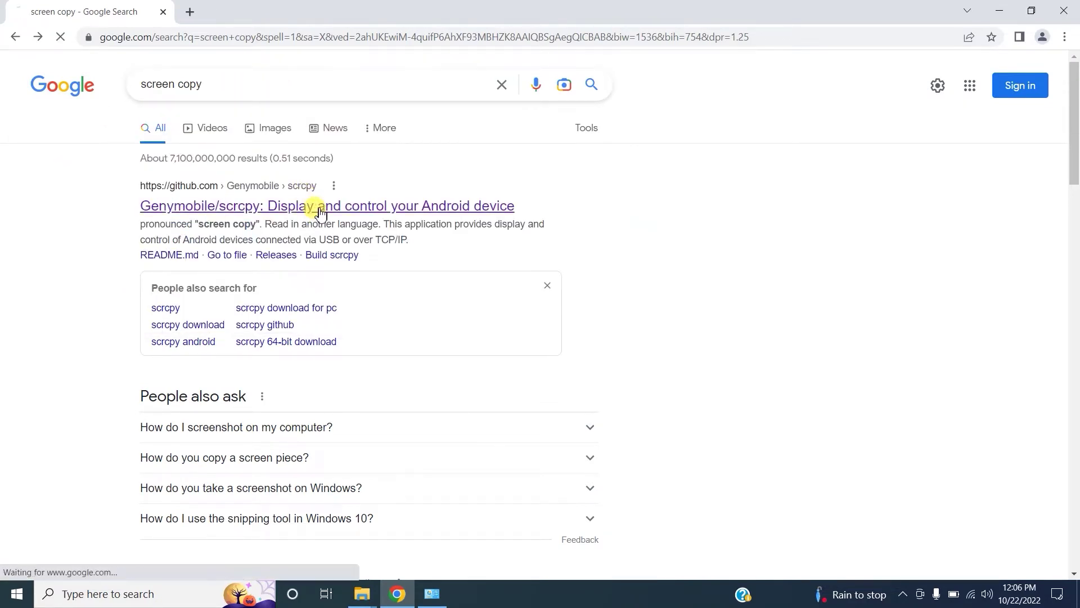
{"action": "left_click", "coordinate": [391, 35]}
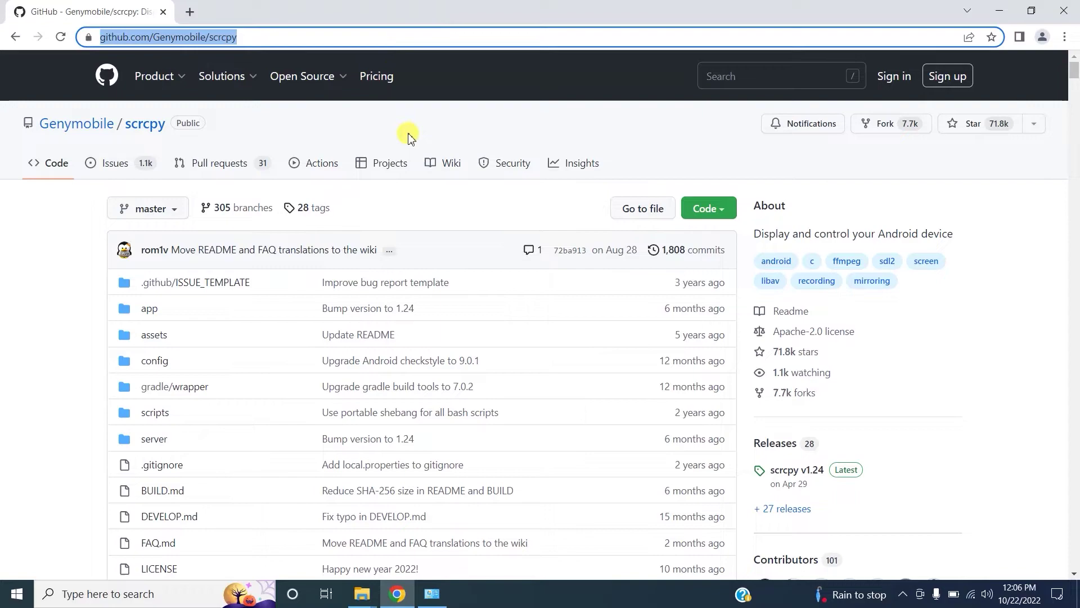
{"action": "scroll", "coordinate": [488, 365], "scroll_direction": "down", "scroll_amount": 2}
{"action": "scroll", "coordinate": [488, 365], "scroll_direction": "down", "scroll_amount": 5}
{"action": "scroll", "coordinate": [488, 365], "scroll_direction": "down", "scroll_amount": 5}
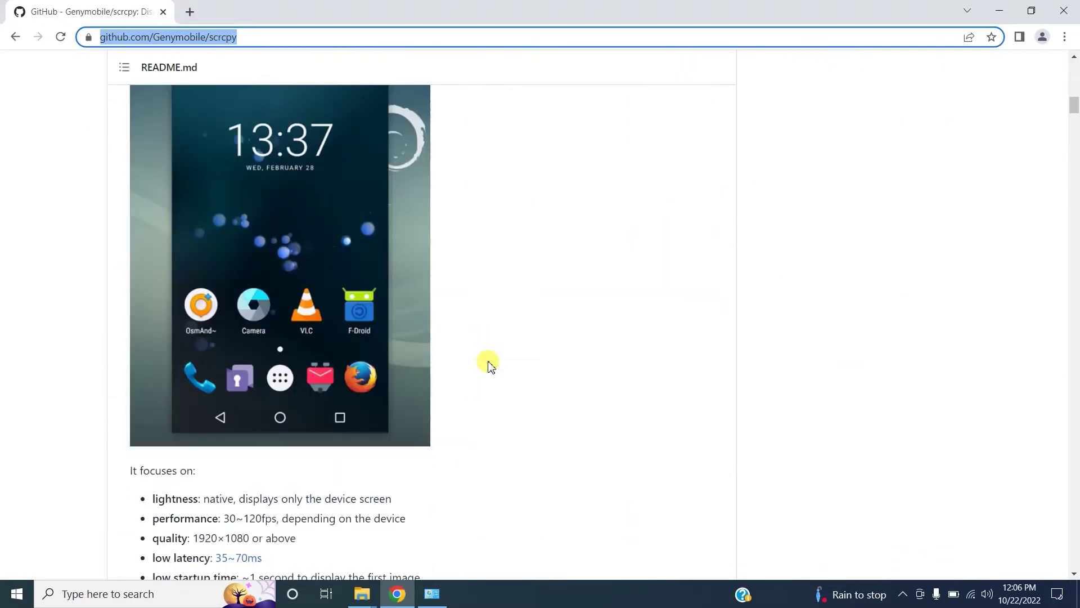
{"action": "scroll", "coordinate": [488, 365], "scroll_direction": "down", "scroll_amount": 5}
{"action": "scroll", "coordinate": [488, 364], "scroll_direction": "down", "scroll_amount": 5}
{"action": "scroll", "coordinate": [488, 365], "scroll_direction": "down", "scroll_amount": 4}
{"action": "scroll", "coordinate": [488, 365], "scroll_direction": "up", "scroll_amount": 2}
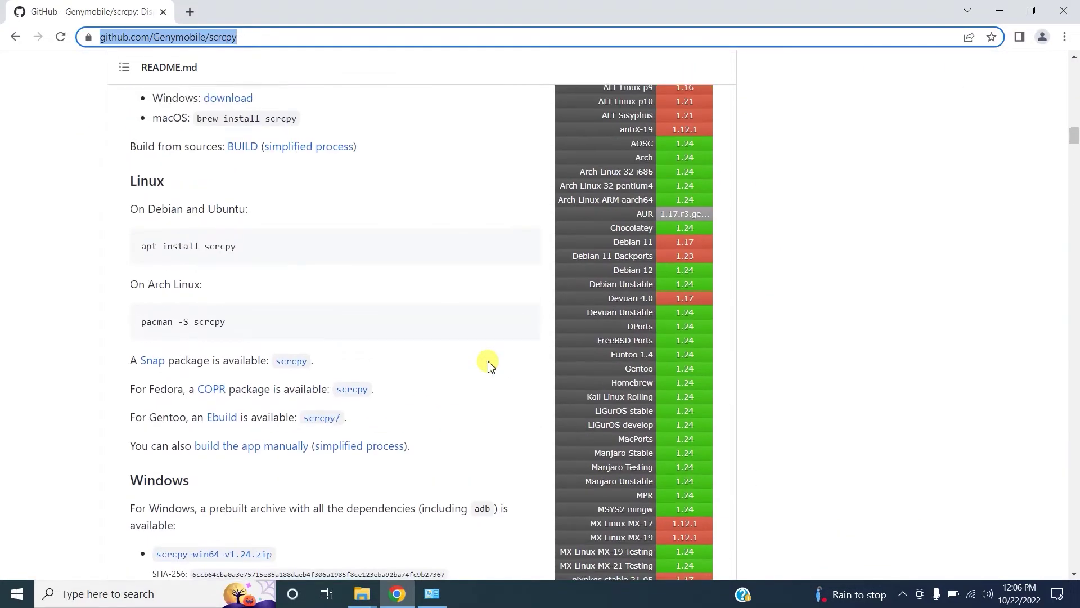
{"action": "scroll", "coordinate": [516, 332], "scroll_direction": "down", "scroll_amount": 4}
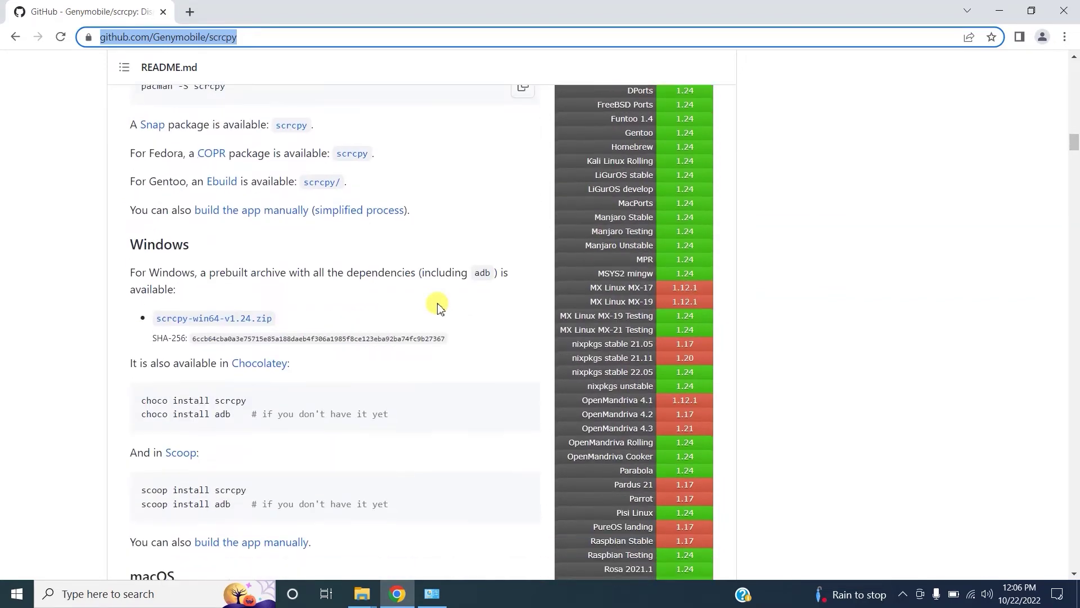
{"action": "scroll", "coordinate": [534, 312], "scroll_direction": "down", "scroll_amount": 4}
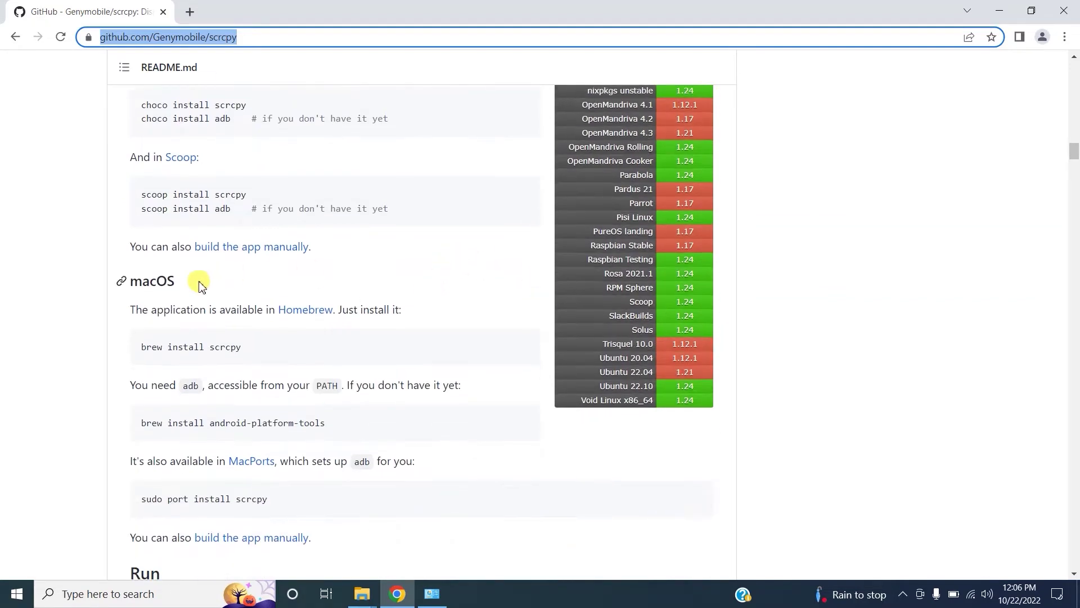
Step: Download the Windows build scrcpy-win64-v1.24.zip from the README's Get the app summary
{"action": "left_click", "coordinate": [158, 283]}
{"action": "double_click", "coordinate": [157, 283]}
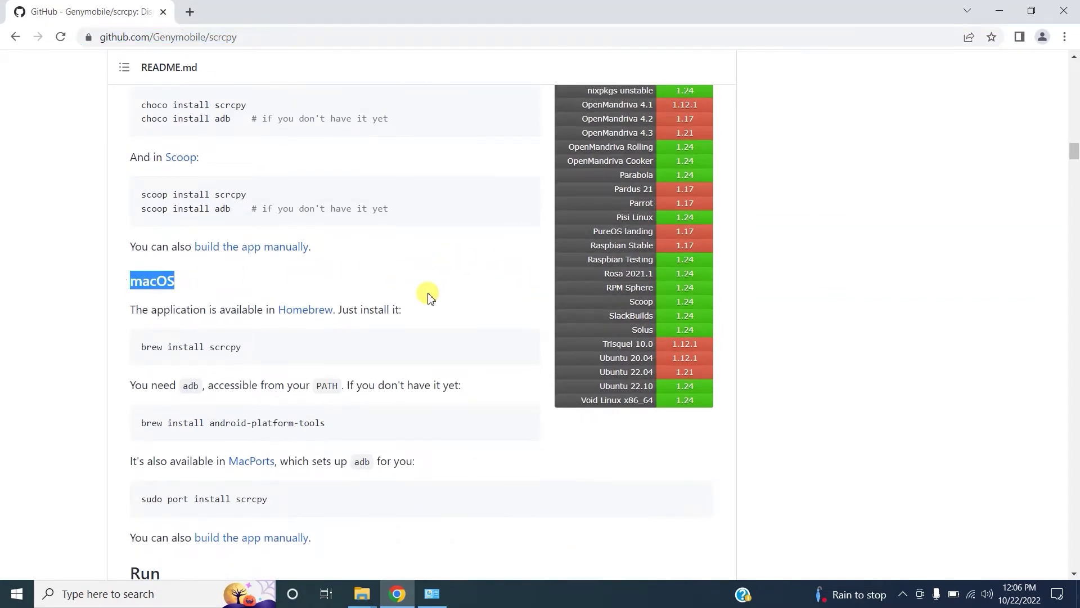
{"action": "scroll", "coordinate": [427, 297], "scroll_direction": "up", "scroll_amount": 2}
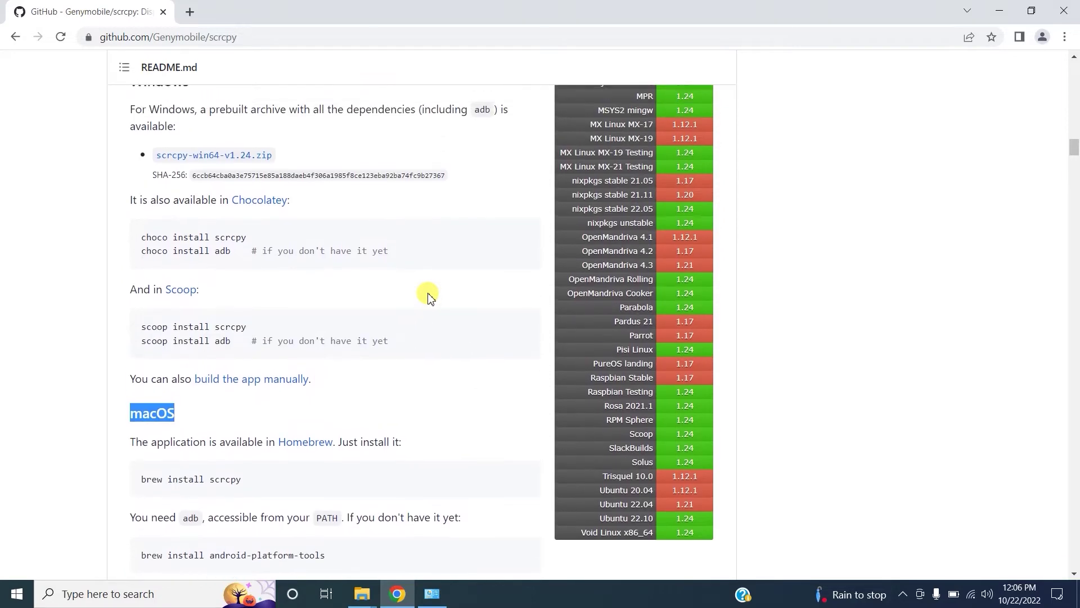
{"action": "scroll", "coordinate": [428, 295], "scroll_direction": "up", "scroll_amount": 3}
{"action": "scroll", "coordinate": [430, 294], "scroll_direction": "up", "scroll_amount": 2}
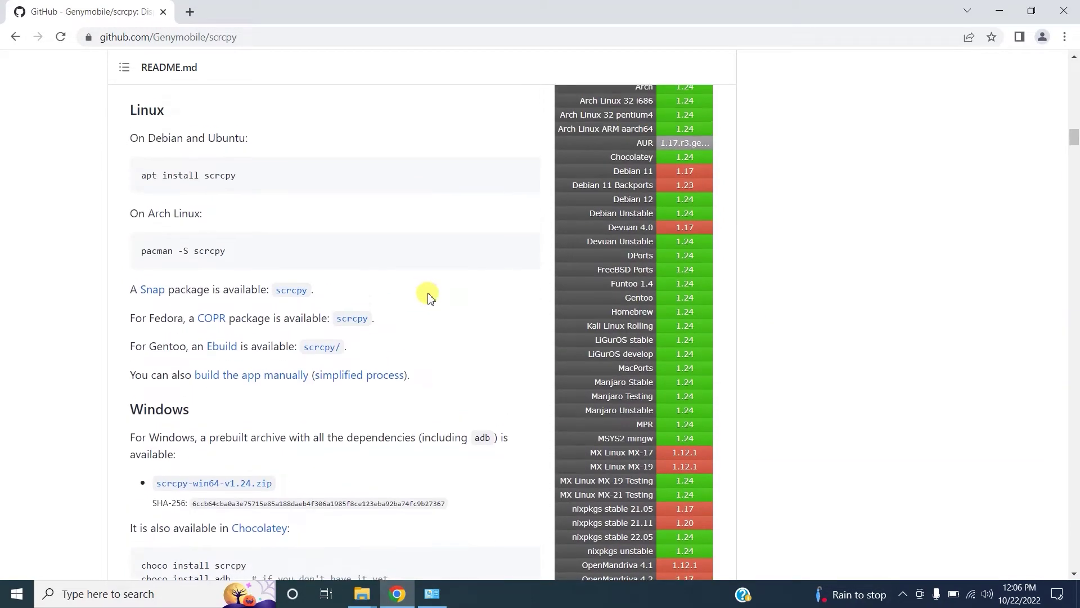
{"action": "scroll", "coordinate": [428, 297], "scroll_direction": "up", "scroll_amount": 2}
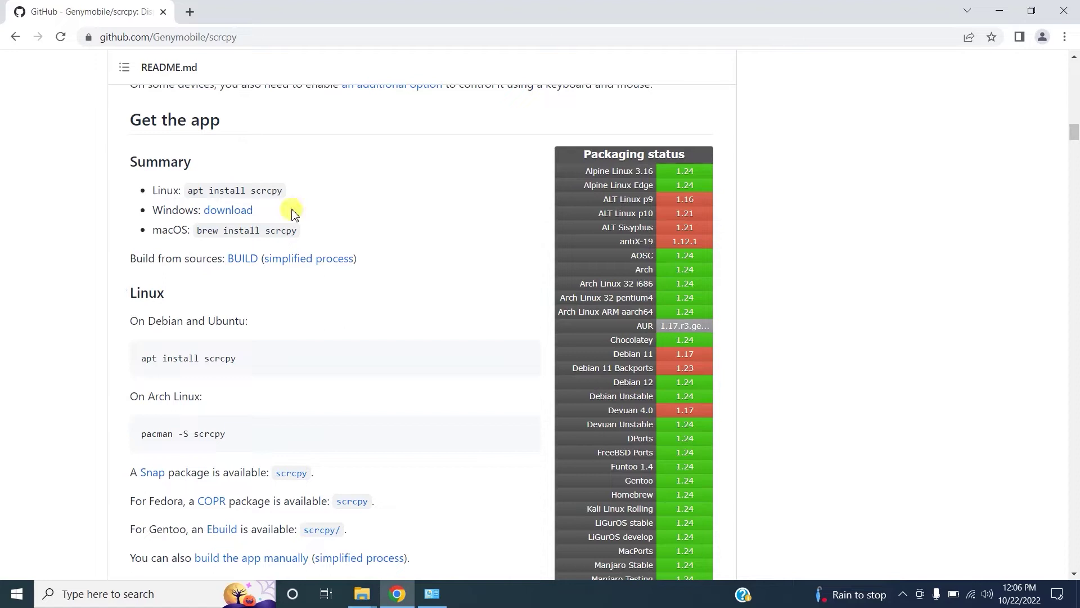
{"action": "scroll", "coordinate": [296, 213], "scroll_direction": "up", "scroll_amount": 1}
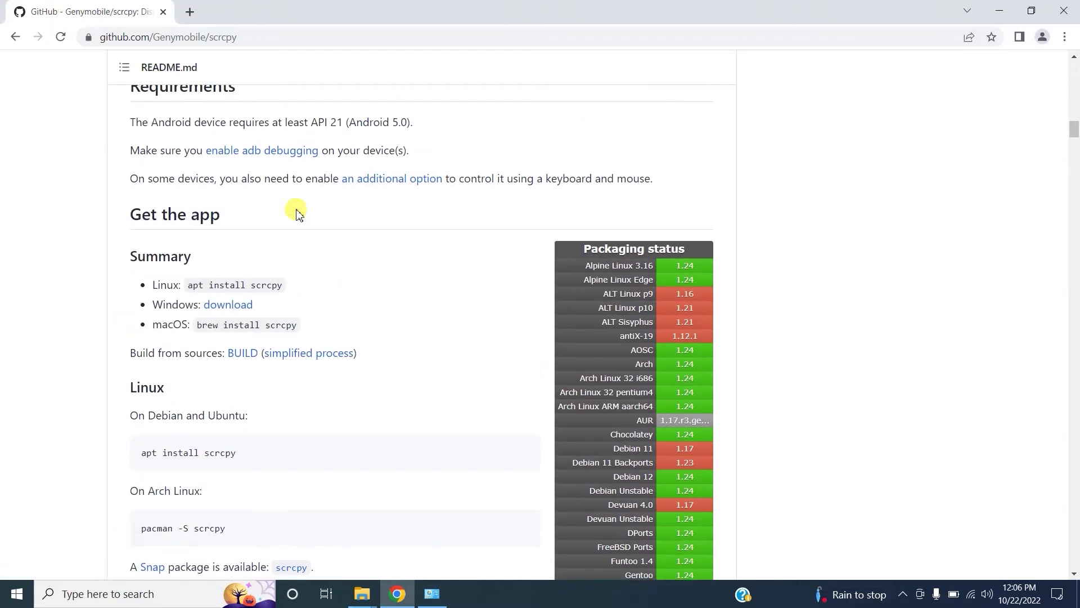
{"action": "double_click", "coordinate": [165, 306]}
{"action": "left_click", "coordinate": [233, 307]}
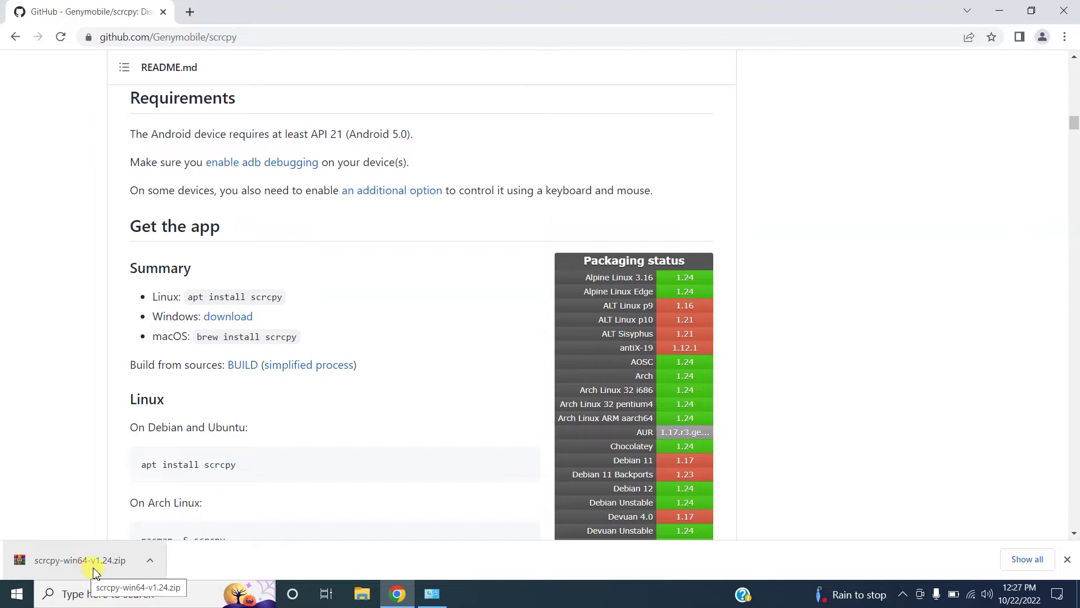
Step: Show the downloaded scrcpy-win64-v1.24.zip in its Downloads folder from Chrome's download bar
{"action": "left_click", "coordinate": [148, 560]}
{"action": "left_click", "coordinate": [200, 512]}
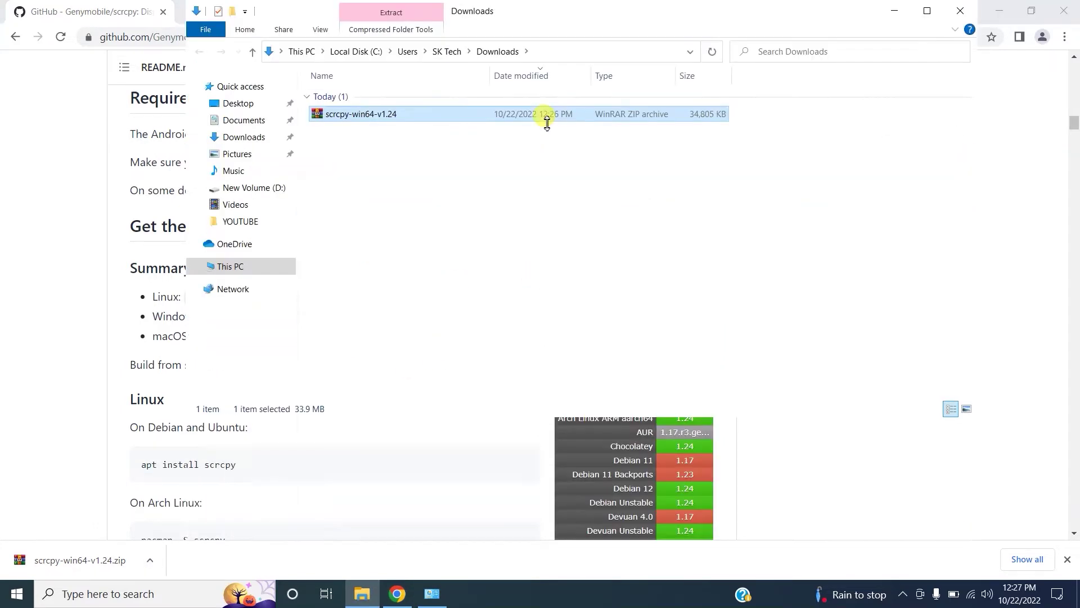
Step: Extract scrcpy-win64-v1.24.zip with WinRAR into its own folder in Downloads
{"action": "left_click", "coordinate": [421, 185]}
{"action": "left_click", "coordinate": [346, 118]}
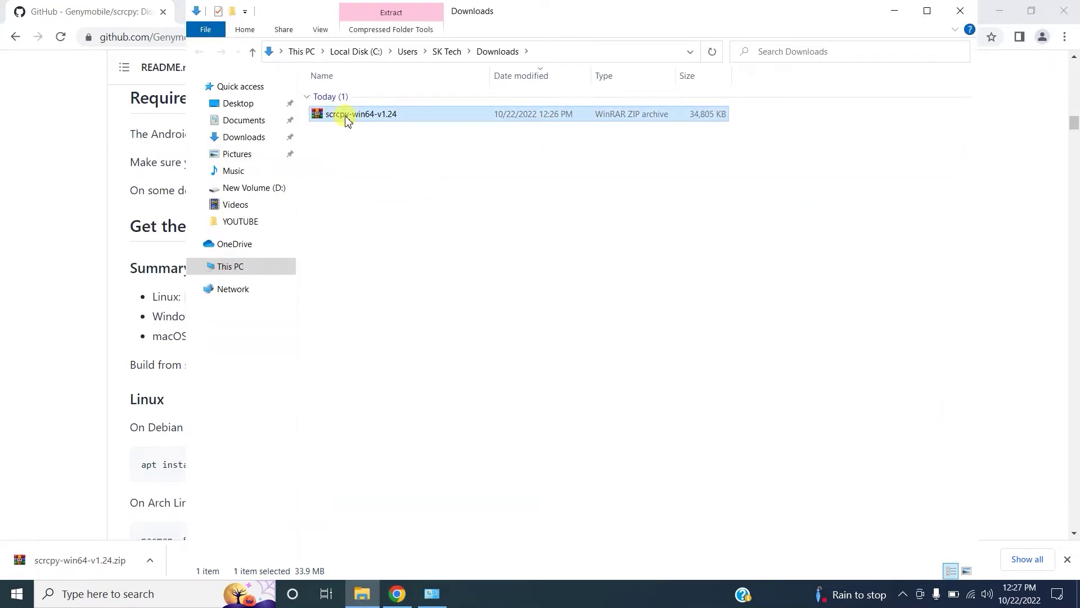
{"action": "right_click", "coordinate": [346, 118]}
{"action": "left_click", "coordinate": [429, 181]}
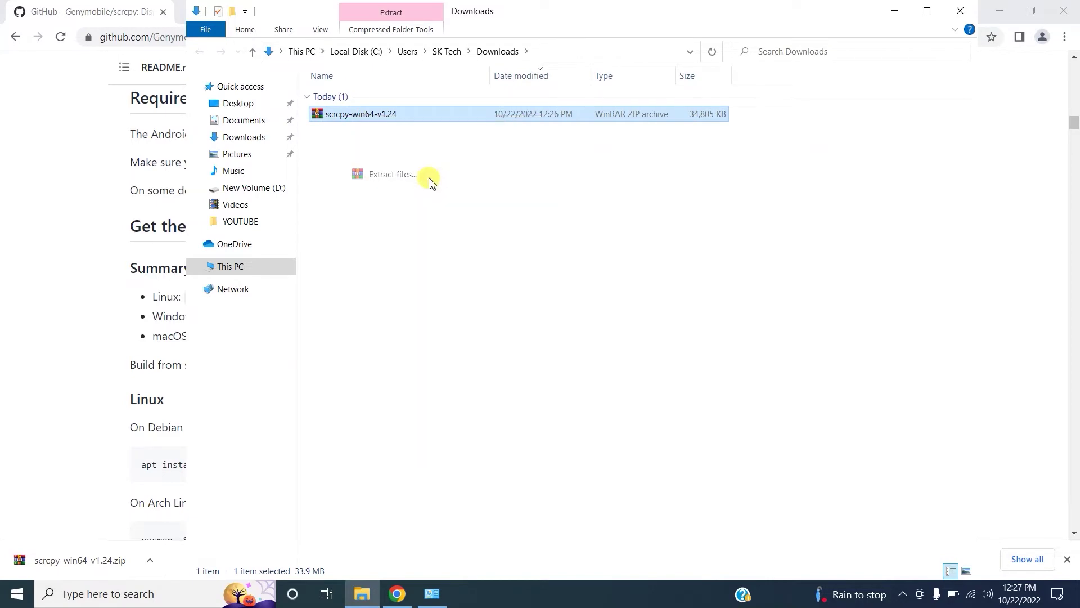
{"action": "left_click", "coordinate": [577, 453]}
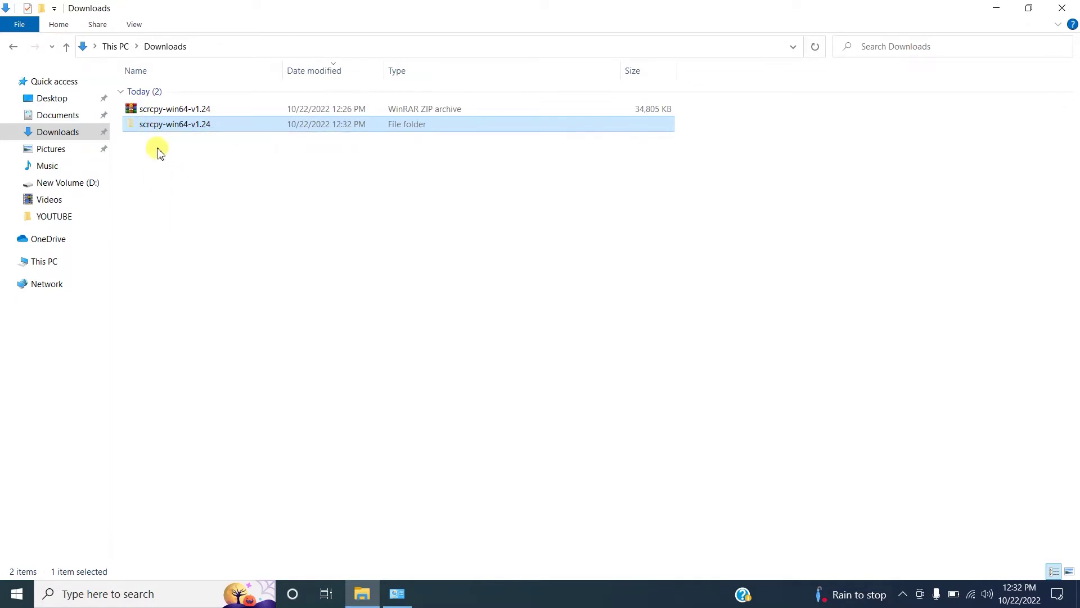
Step: Copy the extracted scrcpy-win64-v1.24 folder and paste it into the root of Local Disk (C:)
{"action": "right_click", "coordinate": [138, 125]}
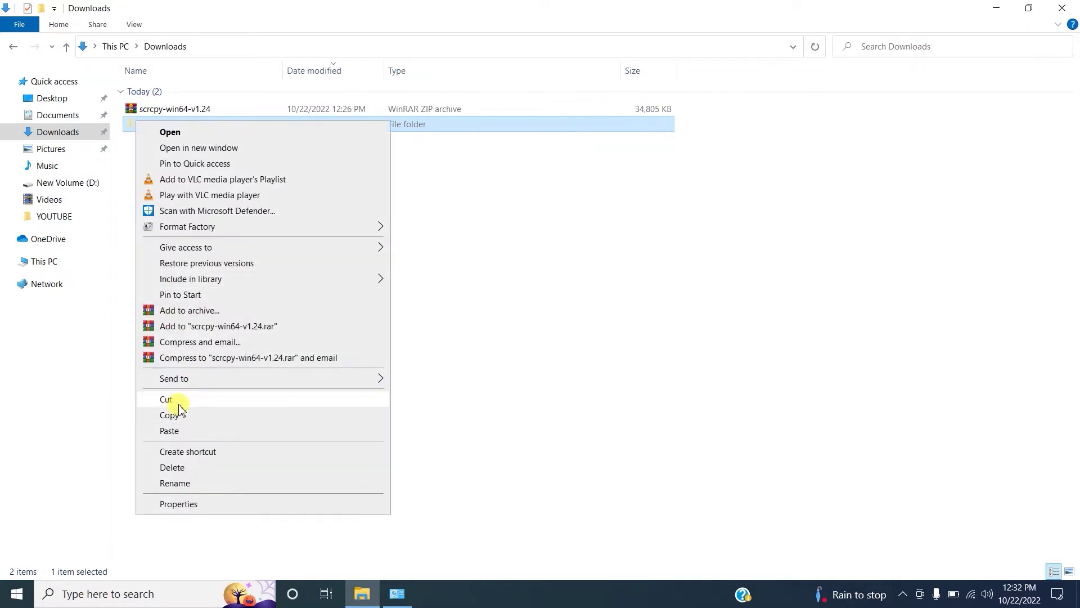
{"action": "left_click", "coordinate": [174, 412]}
{"action": "left_click", "coordinate": [60, 269]}
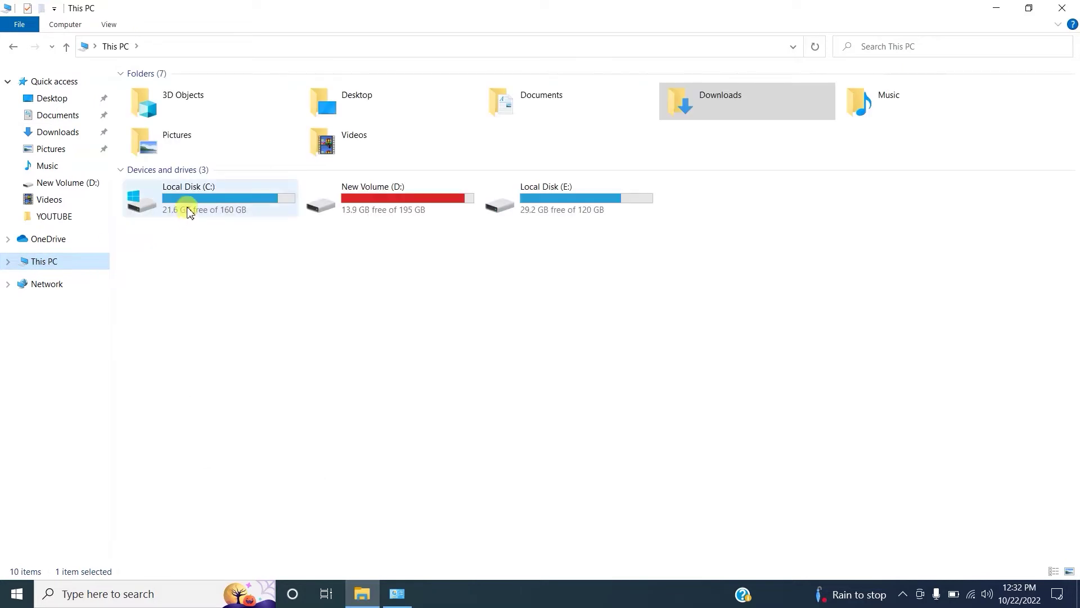
{"action": "double_click", "coordinate": [189, 209]}
{"action": "right_click", "coordinate": [166, 348]}
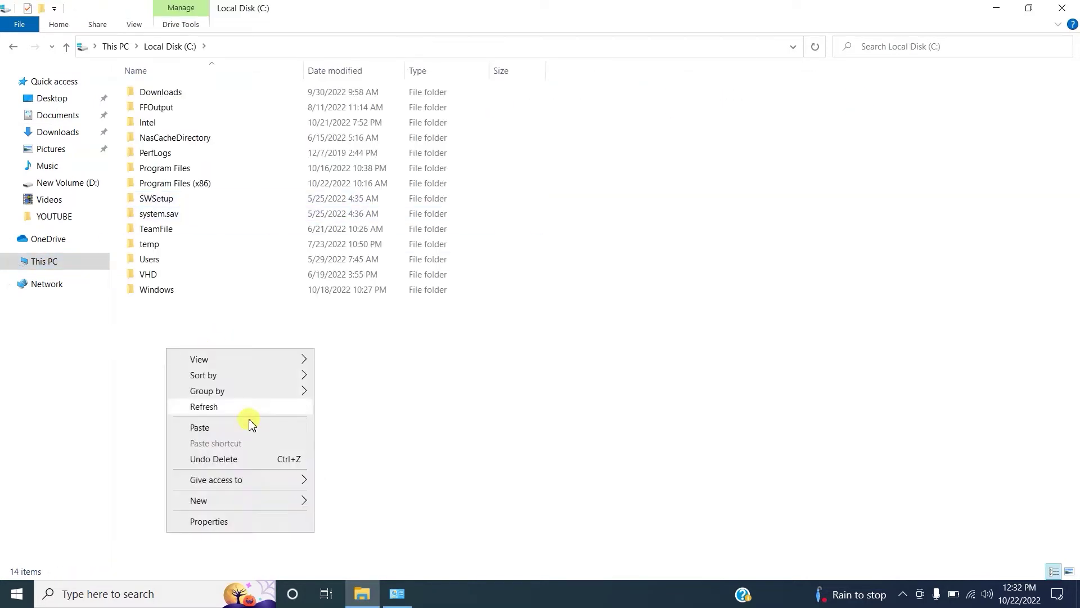
{"action": "left_click", "coordinate": [253, 429]}
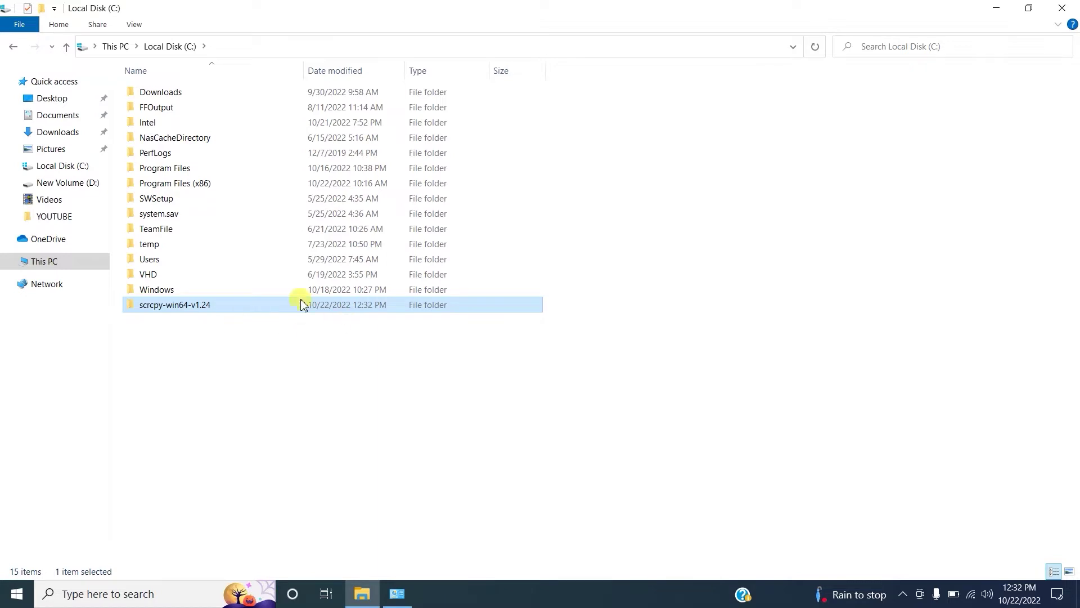
Step: Open the folder on C: and copy its full path C:\scrcpy-win64-v1.24 to the clipboard
{"action": "double_click", "coordinate": [196, 305]}
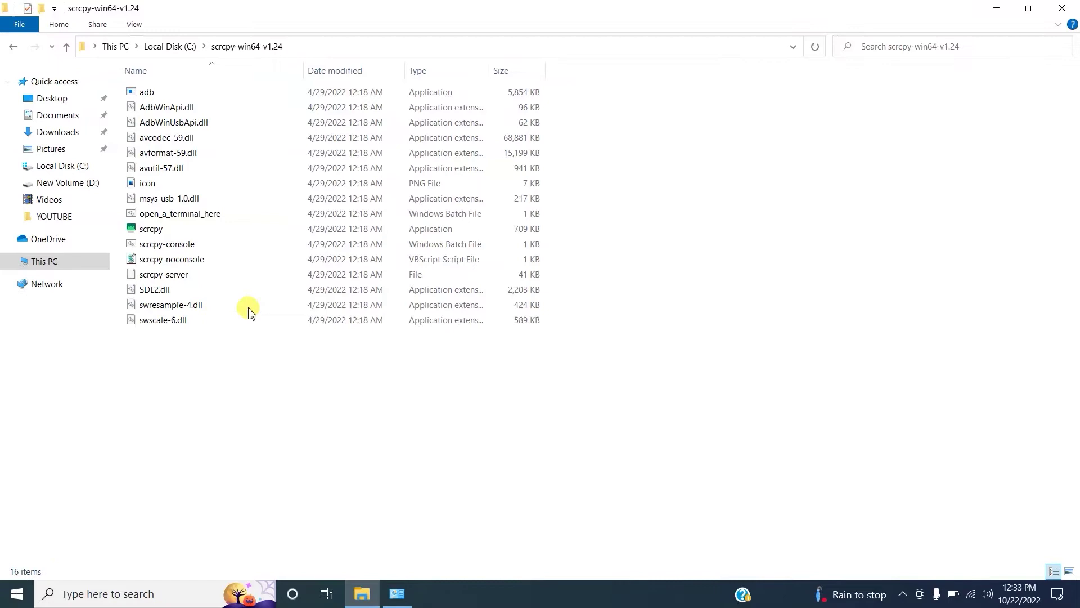
{"action": "left_click", "coordinate": [296, 45]}
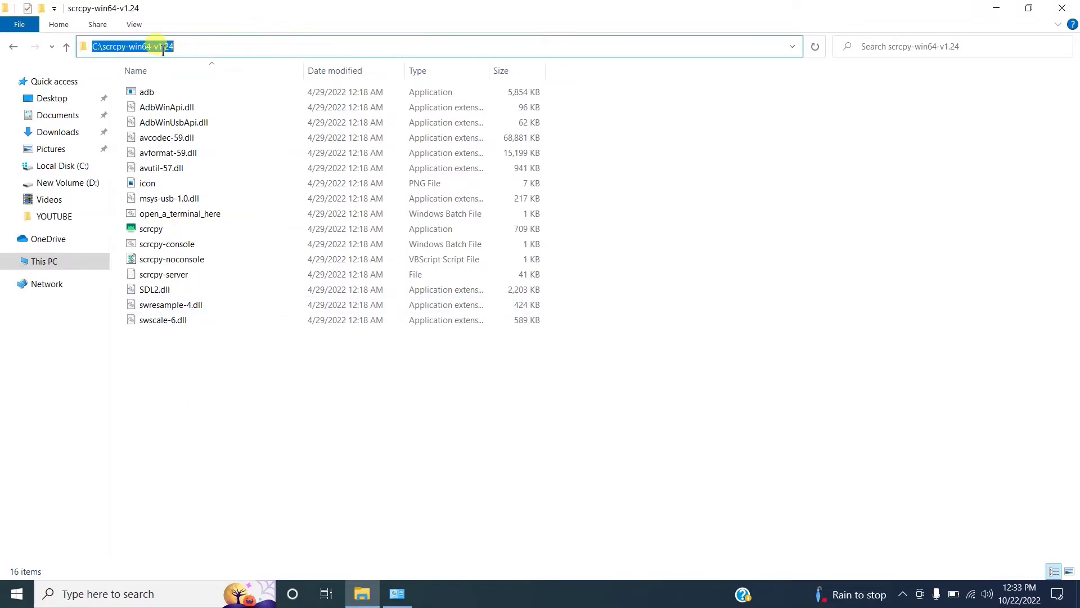
{"action": "right_click", "coordinate": [159, 48]}
{"action": "left_click", "coordinate": [210, 87]}
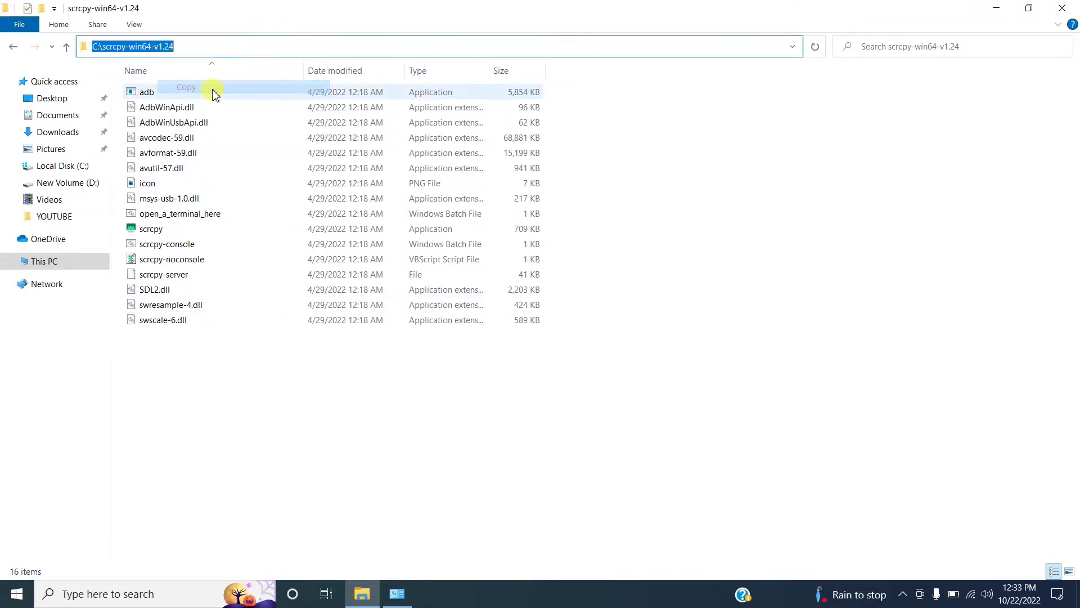
Step: Run Command Prompt as administrator from the Start menu search for cmd
{"action": "left_click", "coordinate": [10, 600]}
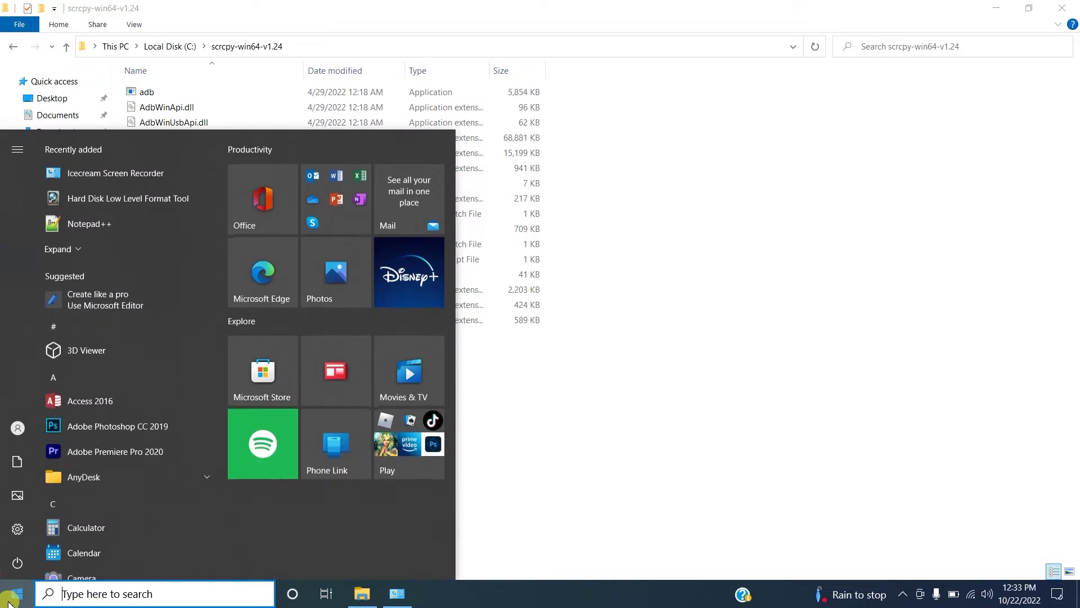
{"action": "type", "text": "cmd"}
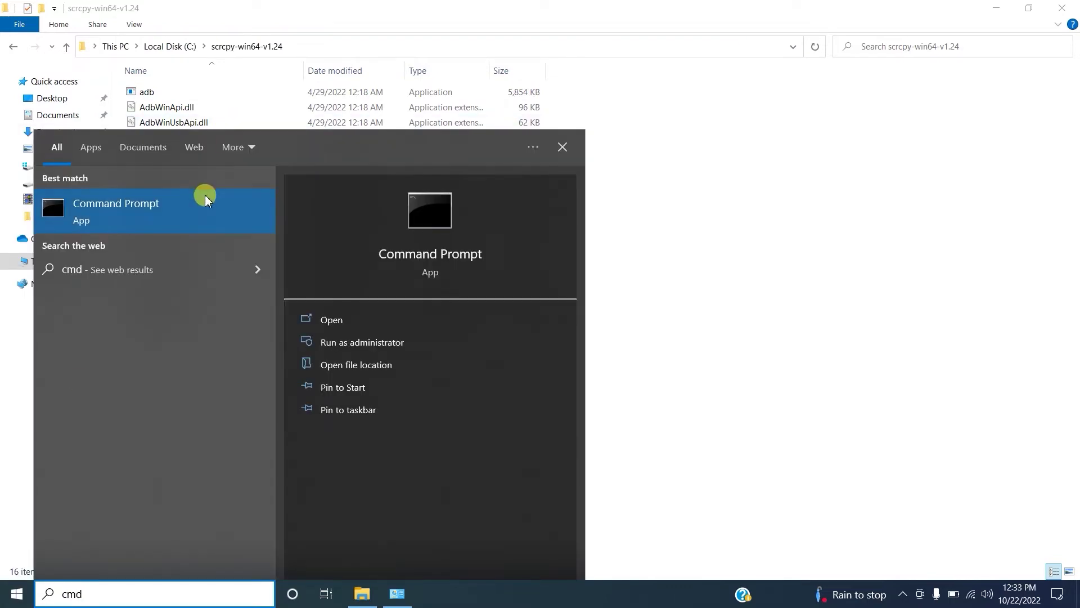
{"action": "right_click", "coordinate": [205, 196]}
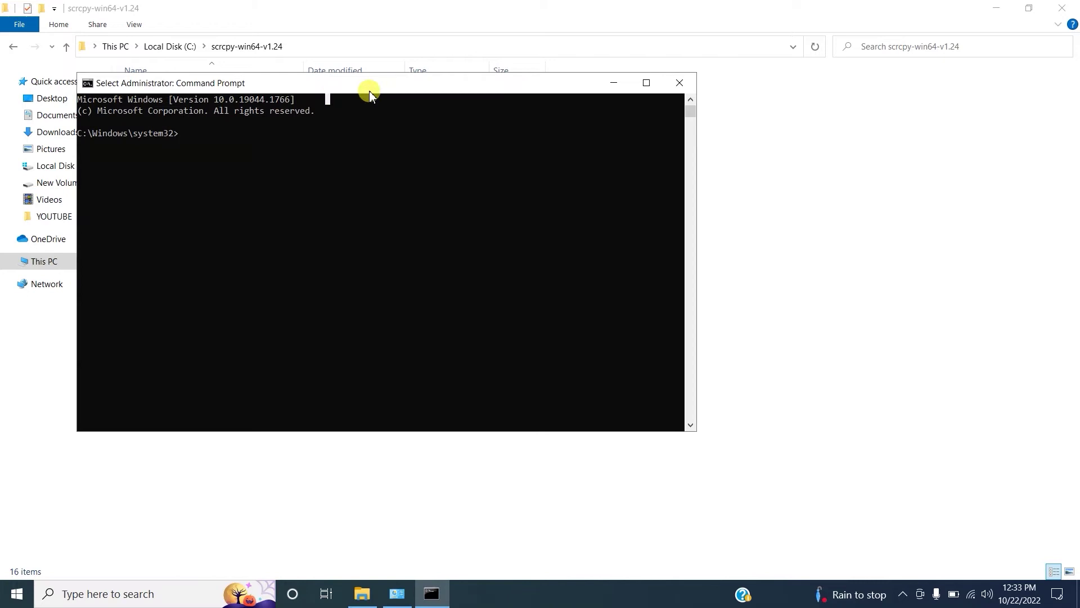
Step: Change the Command Prompt working folder to C:\scrcpy-win64-v1.24 with cd and the pasted path
{"action": "left_click_drag", "start_coordinate": [371, 95], "coordinate": [402, 146]}
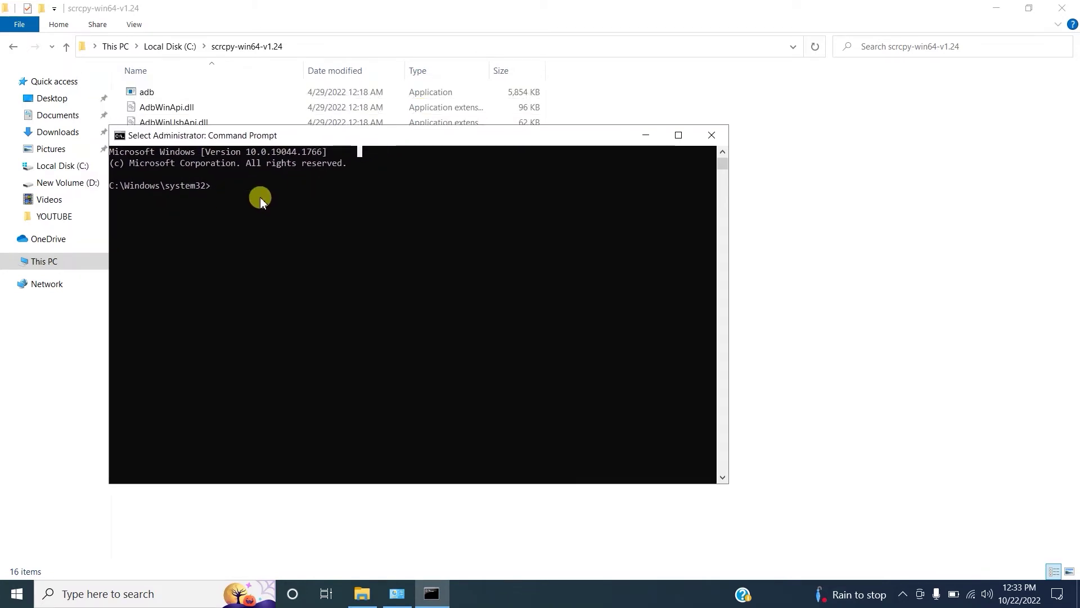
{"action": "type", "text": "cd"}
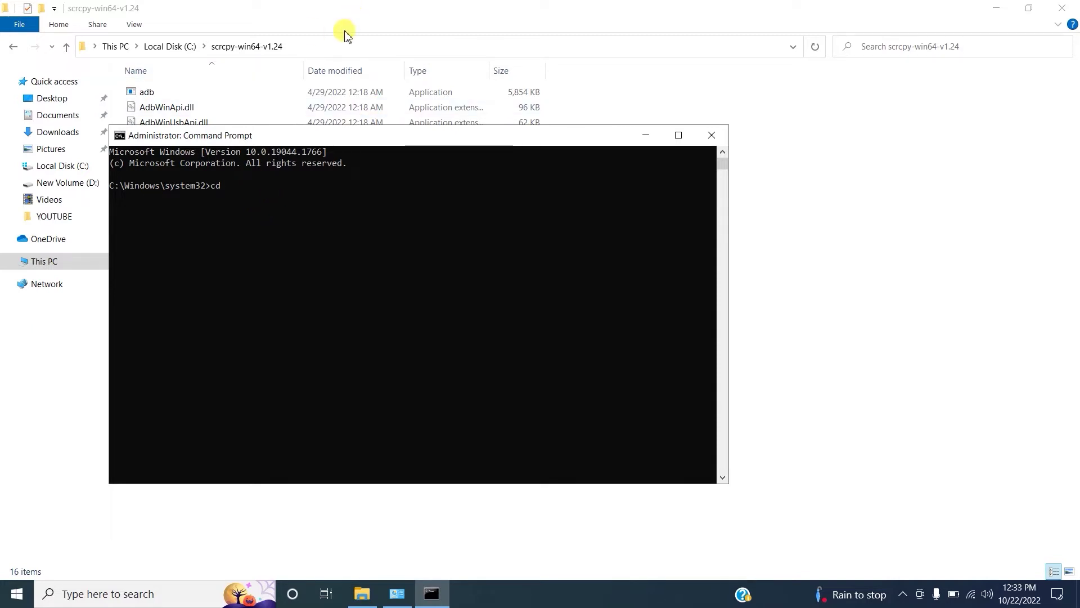
{"action": "left_click", "coordinate": [321, 45]}
{"action": "left_click", "coordinate": [431, 592]}
{"action": "type", "text": "d"}
{"action": "key", "text": "ctrl+v"}
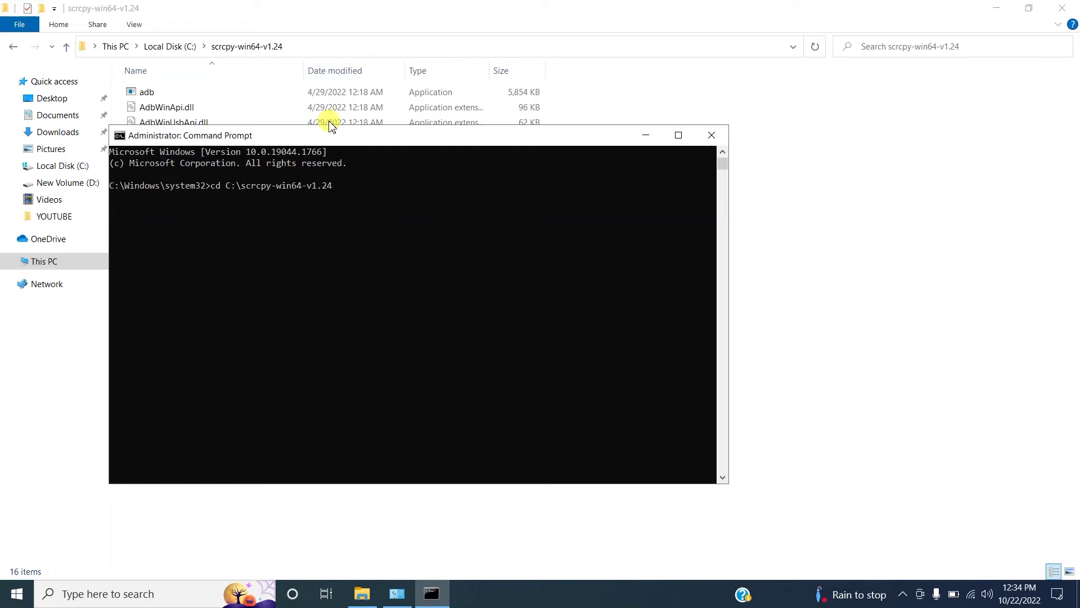
{"action": "key", "text": "Return"}
{"action": "left_click", "coordinate": [307, 47]}
{"action": "left_click", "coordinate": [445, 602]}
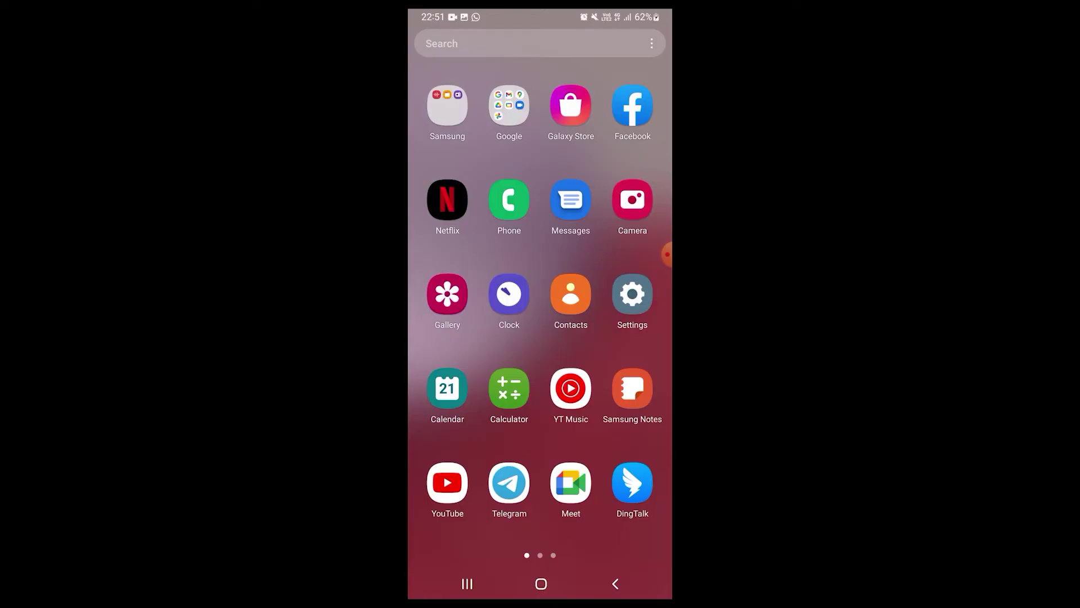
{"action": "scroll", "coordinate": [540, 338], "scroll_direction": "down", "scroll_amount": 10}
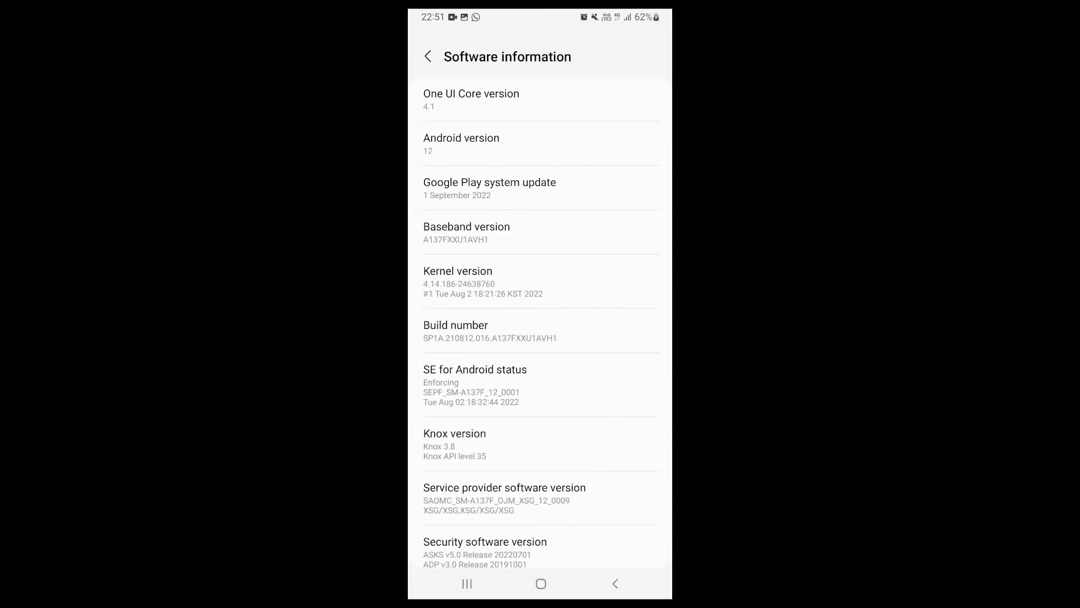
Step: Tap Build number until developer mode unlocks, confirm the PIN, and open Developer options
{"action": "left_click", "coordinate": [490, 330]}
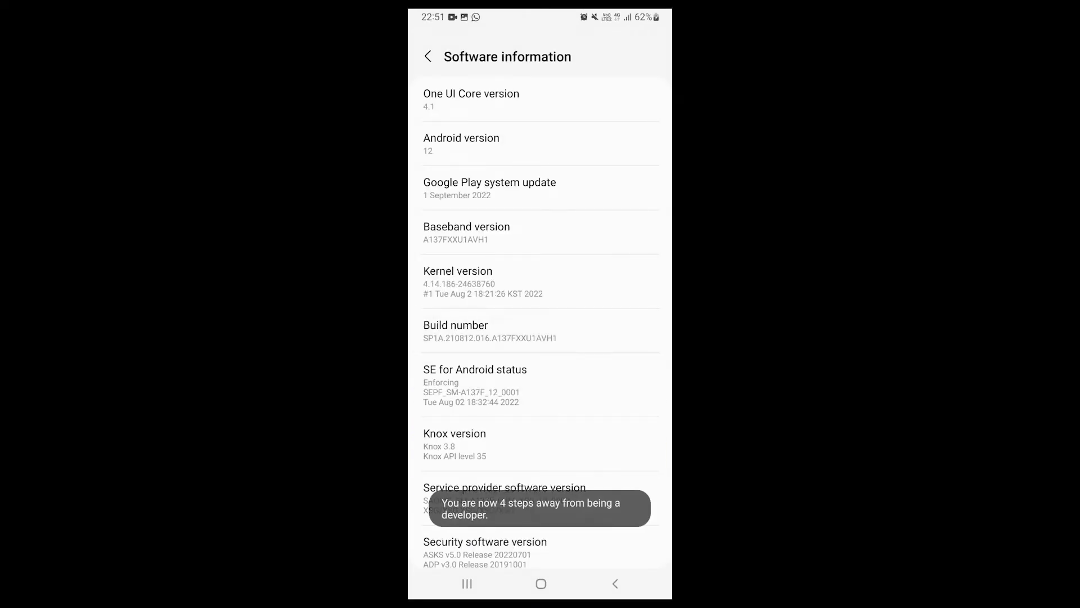
{"action": "left_click", "coordinate": [489, 331]}
{"action": "left_click", "coordinate": [490, 331]}
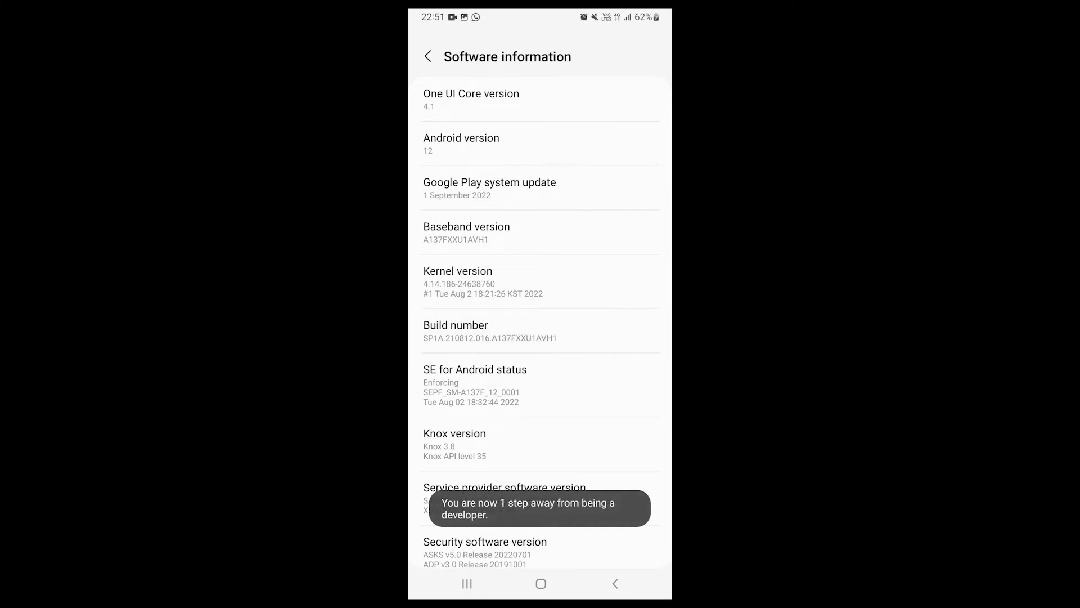
{"action": "key", "text": "Return"}
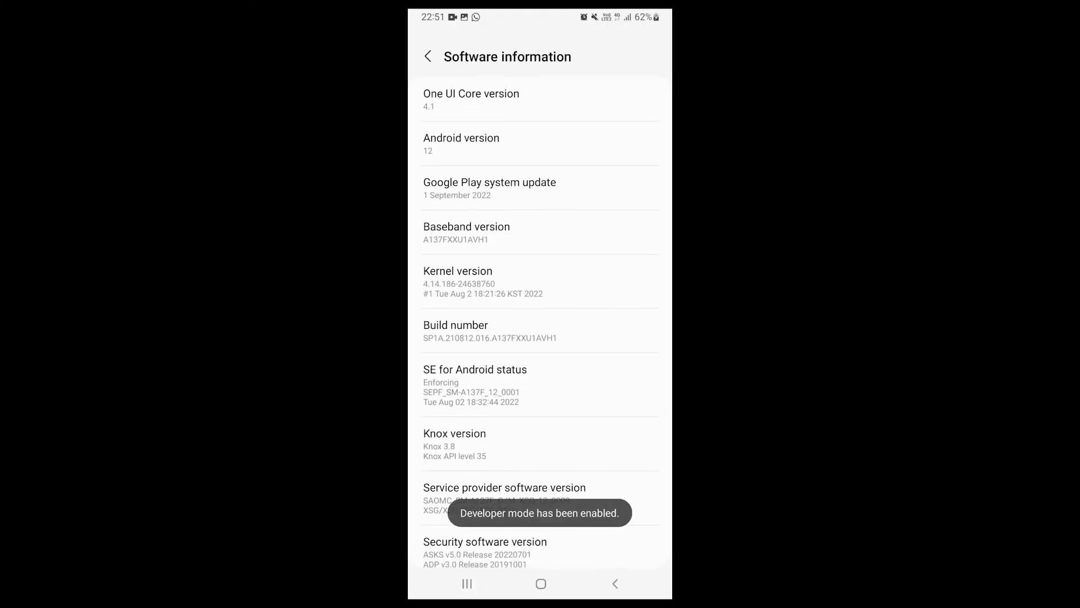
{"action": "left_click", "coordinate": [615, 583]}
{"action": "left_click", "coordinate": [614, 584]}
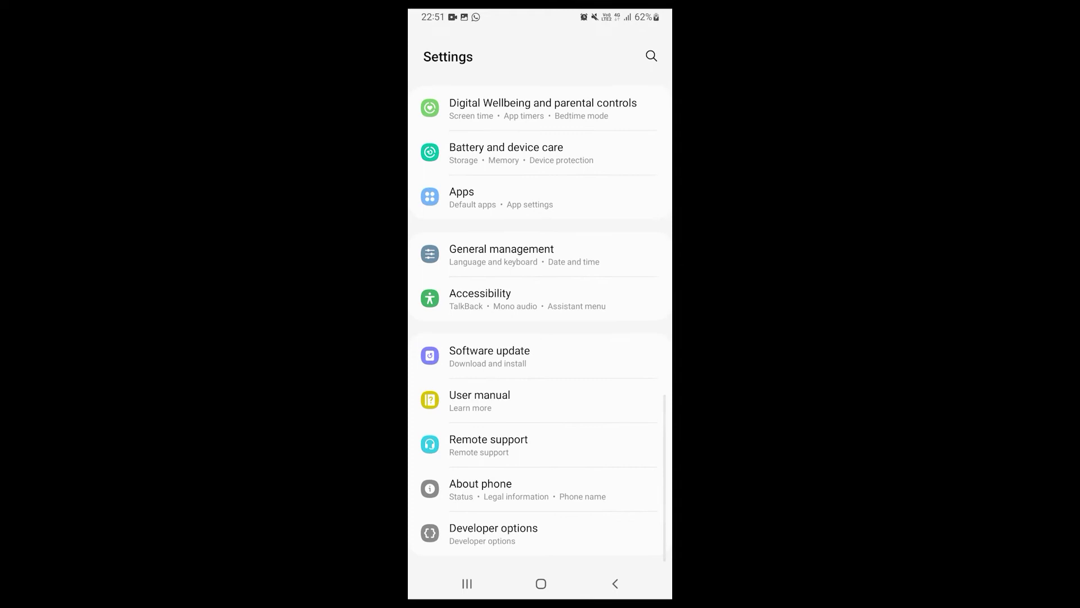
{"action": "left_click", "coordinate": [493, 533]}
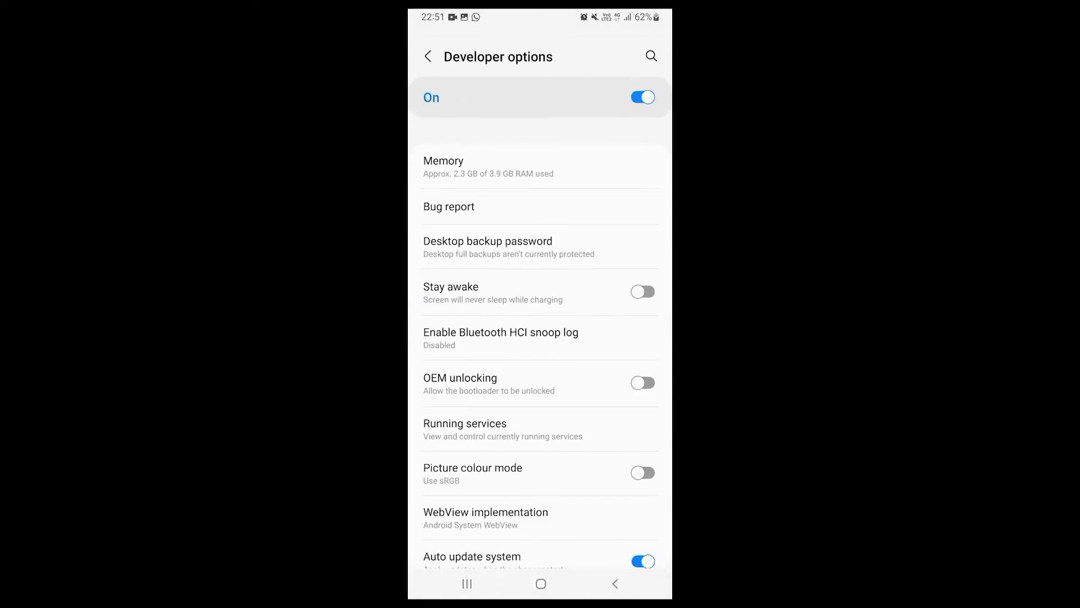
{"action": "scroll", "coordinate": [541, 351], "scroll_direction": "down", "scroll_amount": 2}
{"action": "scroll", "coordinate": [541, 350], "scroll_direction": "down", "scroll_amount": 1}
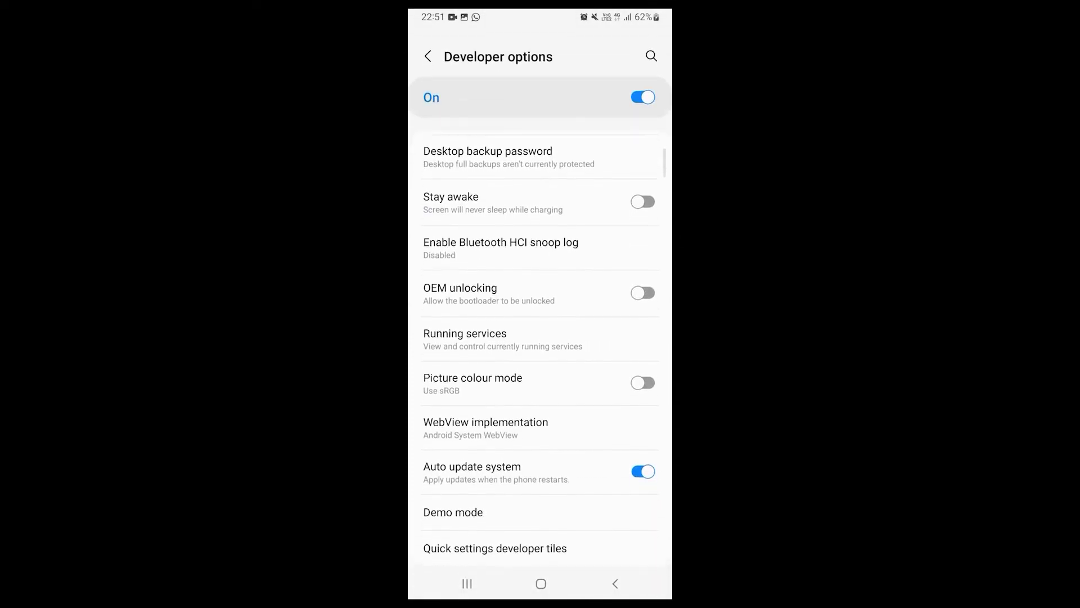
{"action": "scroll", "coordinate": [541, 350], "scroll_direction": "down", "scroll_amount": 1}
{"action": "scroll", "coordinate": [540, 350], "scroll_direction": "down", "scroll_amount": 1}
{"action": "scroll", "coordinate": [540, 351], "scroll_direction": "up", "scroll_amount": 1}
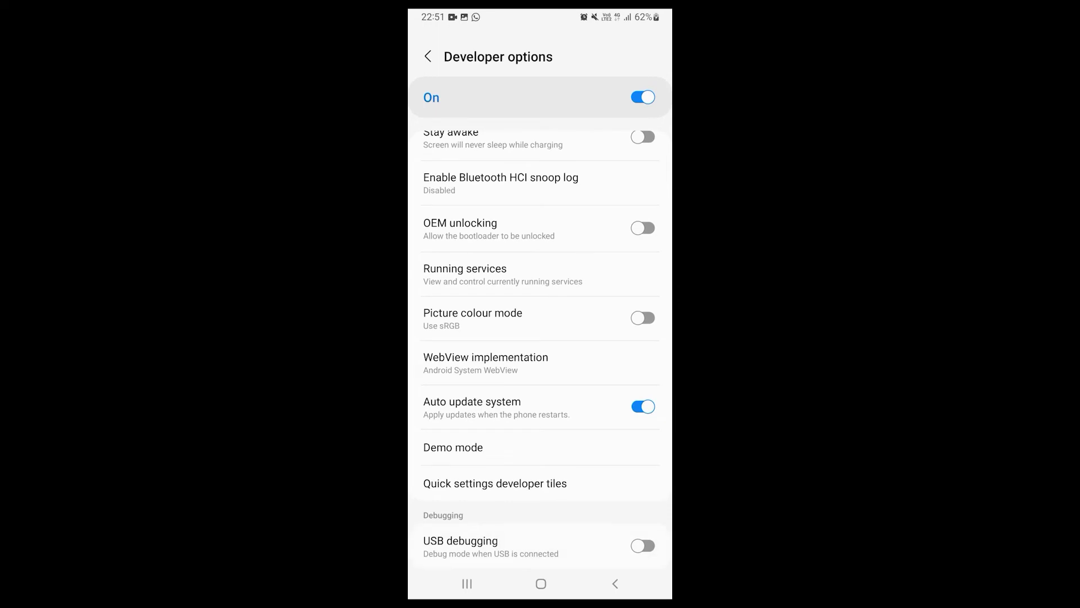
Step: Turn on USB debugging, always allow this computer, and recheck the switch in Developer options
{"action": "left_click", "coordinate": [643, 545]}
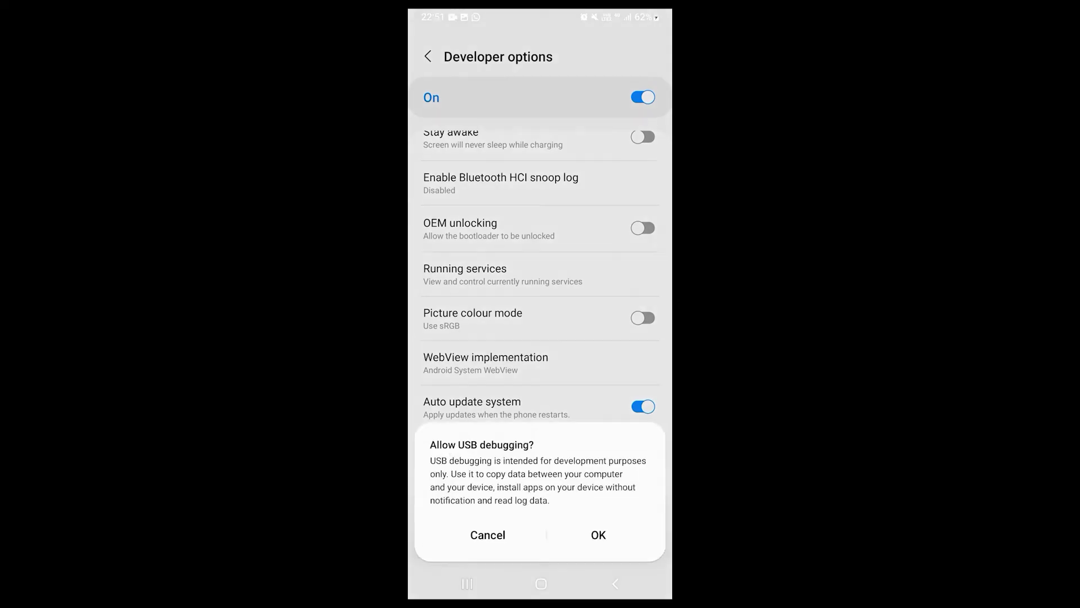
{"action": "left_click", "coordinate": [598, 532]}
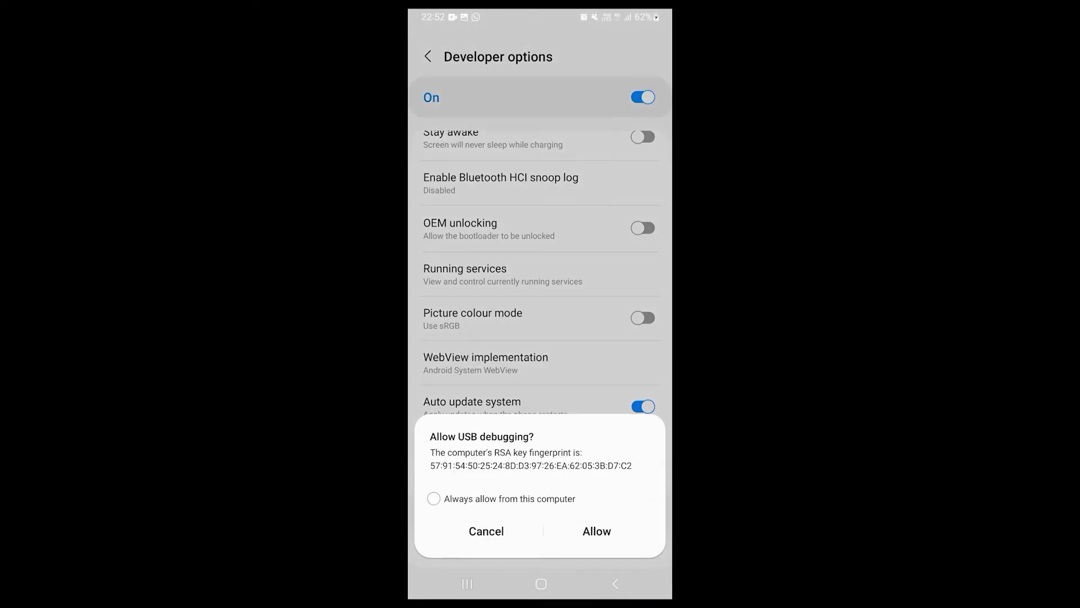
{"action": "left_click", "coordinate": [433, 498]}
{"action": "left_click", "coordinate": [542, 583]}
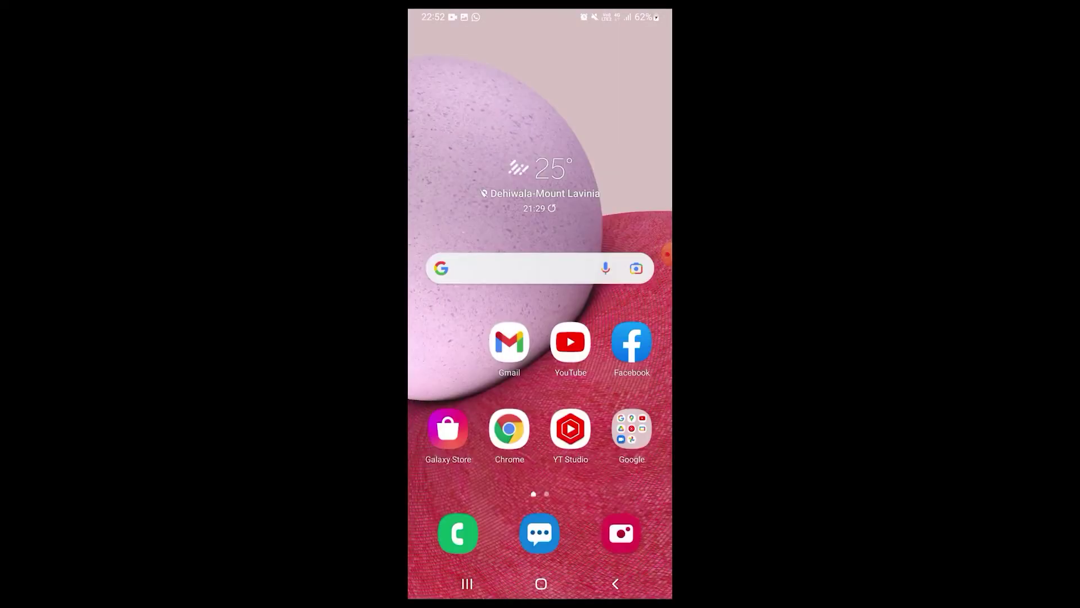
{"action": "left_click", "coordinate": [467, 583]}
{"action": "left_click", "coordinate": [541, 253]}
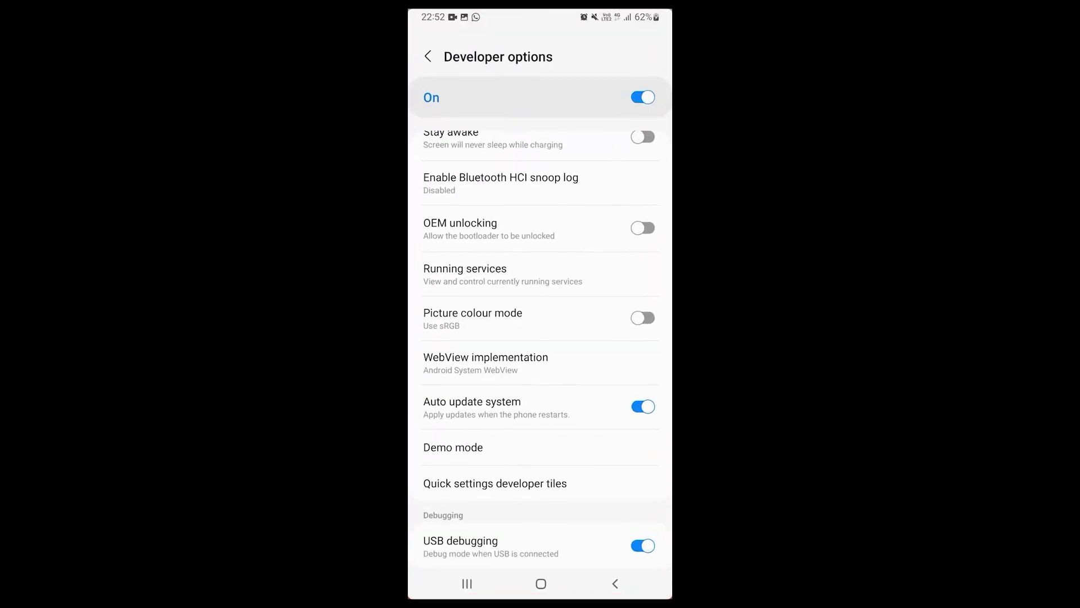
{"action": "left_click", "coordinate": [490, 547]}
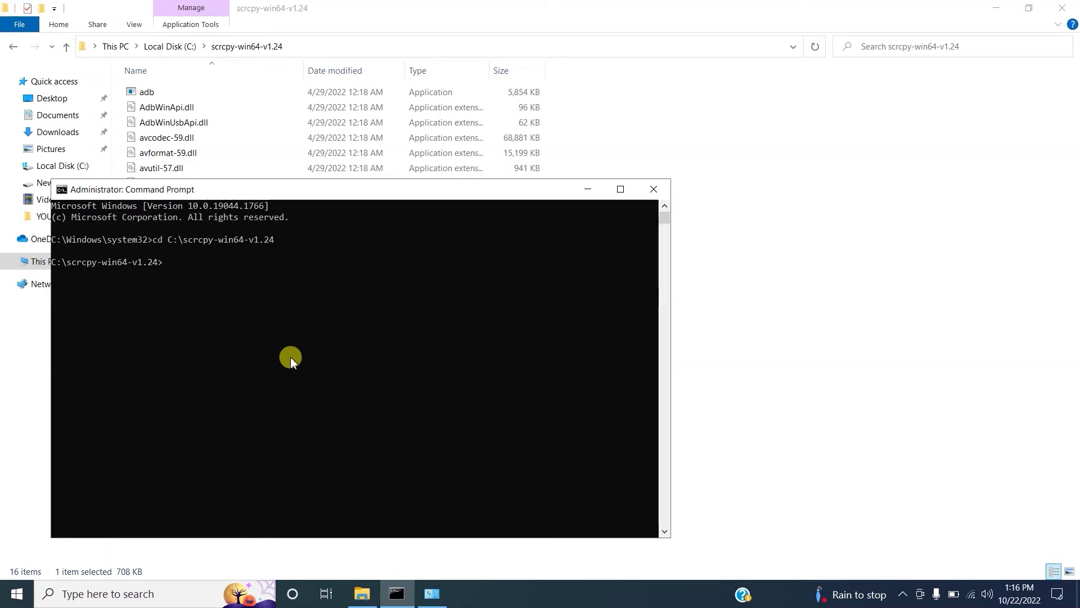
{"action": "type", "text": "s"}
{"action": "type", "text": "crcp"}
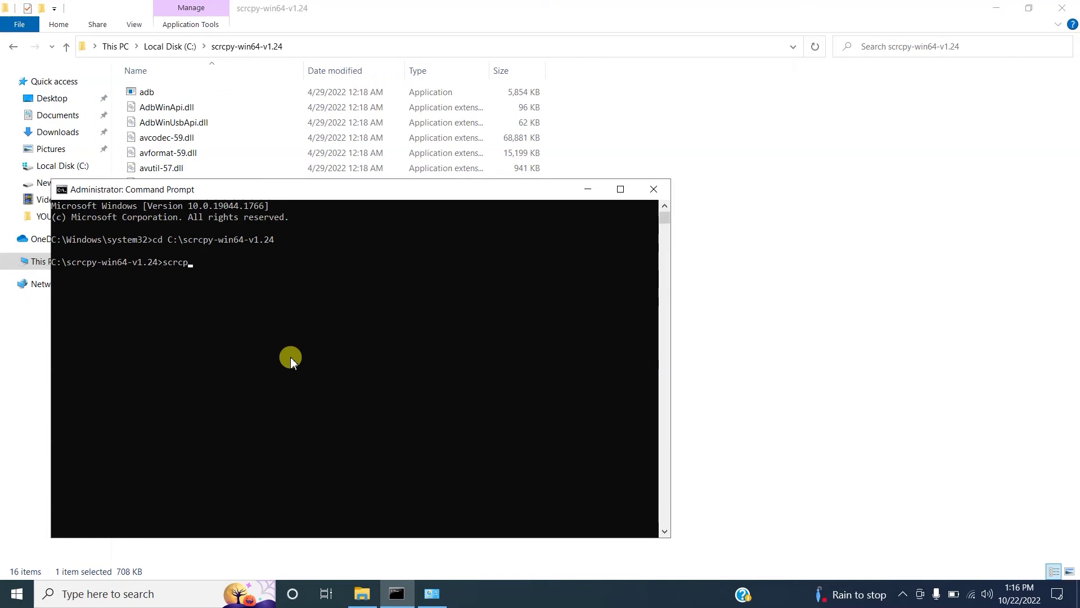
{"action": "type", "text": "y"}
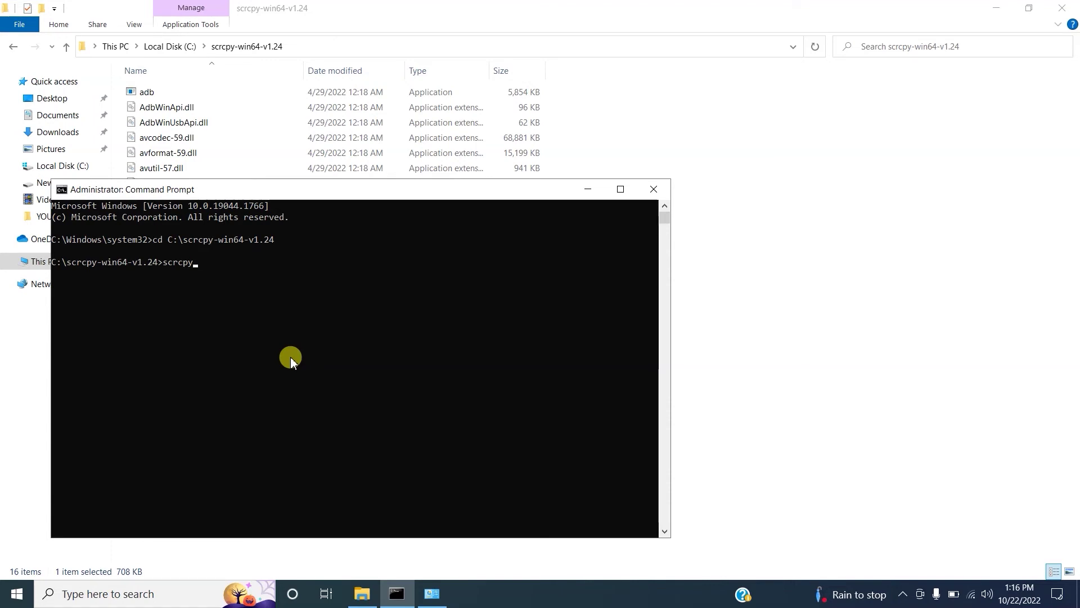
Step: Run scrcpy from the scrcpy-win64-v1.24 prompt so the SM-A137F screen mirrors in a window
{"action": "key", "text": "Return"}
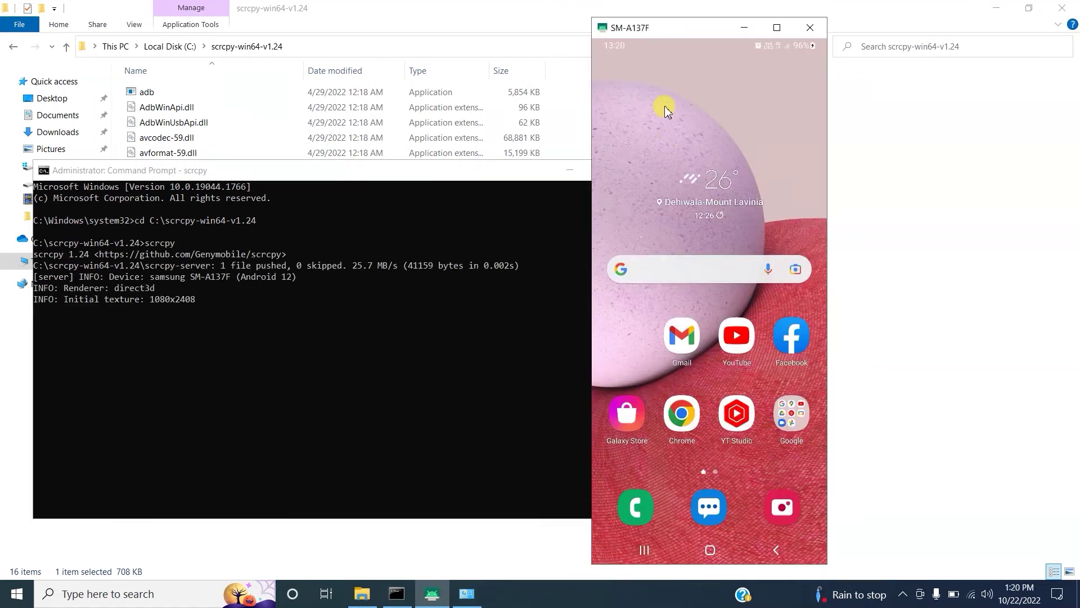
Step: From the PC, swipe the mirrored phone into its app drawer and back, then launch its Camera app
{"action": "mouse_move", "coordinate": [684, 26]}
{"action": "left_mouse_down"}
{"action": "mouse_move", "coordinate": [651, 29]}
{"action": "mouse_move", "coordinate": [673, 21]}
{"action": "left_mouse_up"}
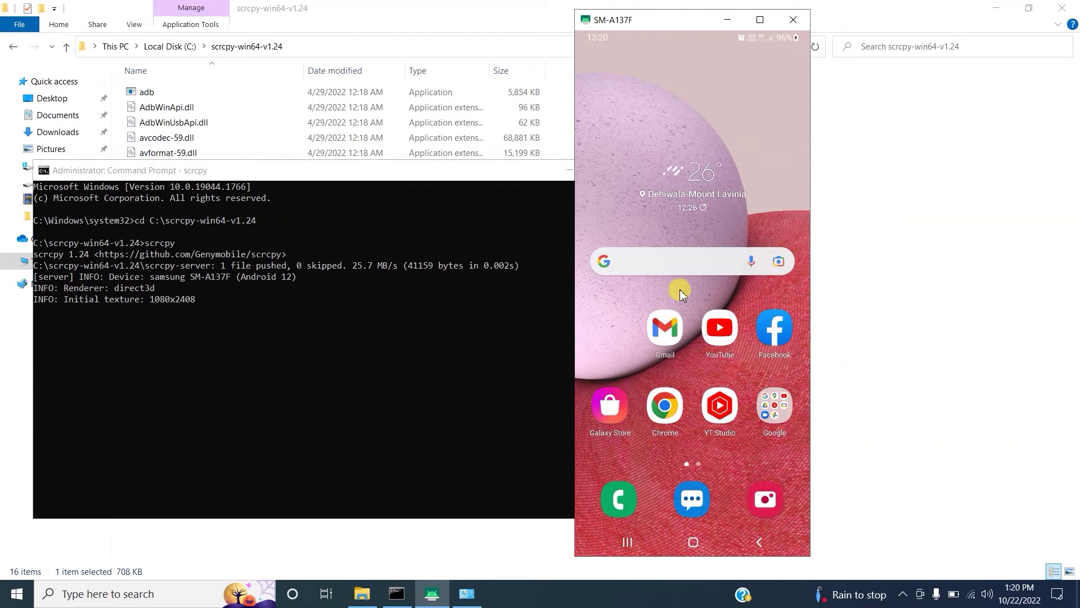
{"action": "left_click_drag", "start_coordinate": [707, 433], "coordinate": [714, 110]}
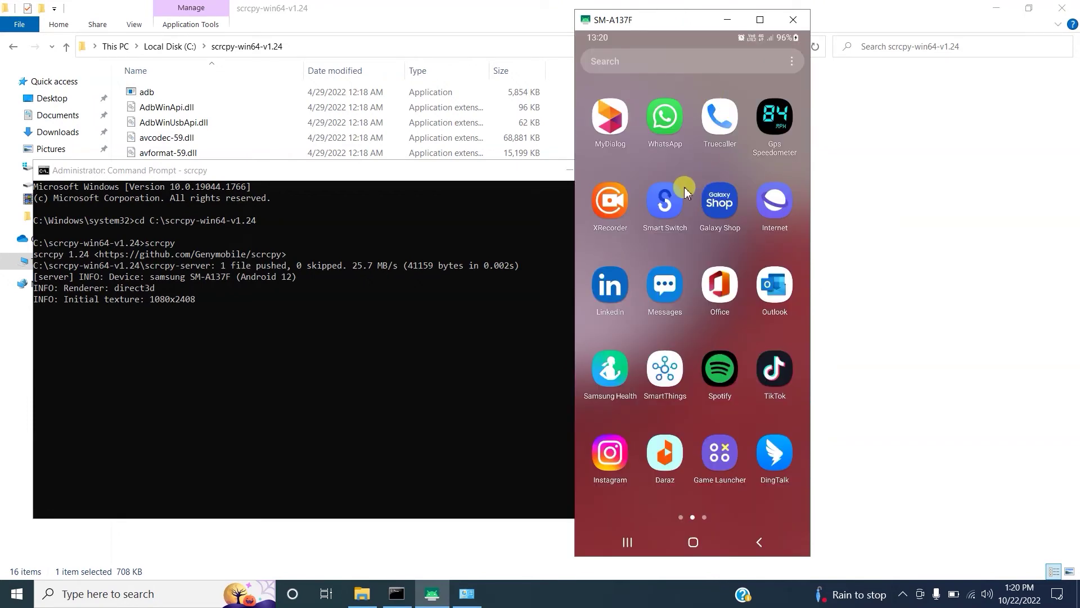
{"action": "left_click_drag", "start_coordinate": [696, 230], "coordinate": [741, 503]}
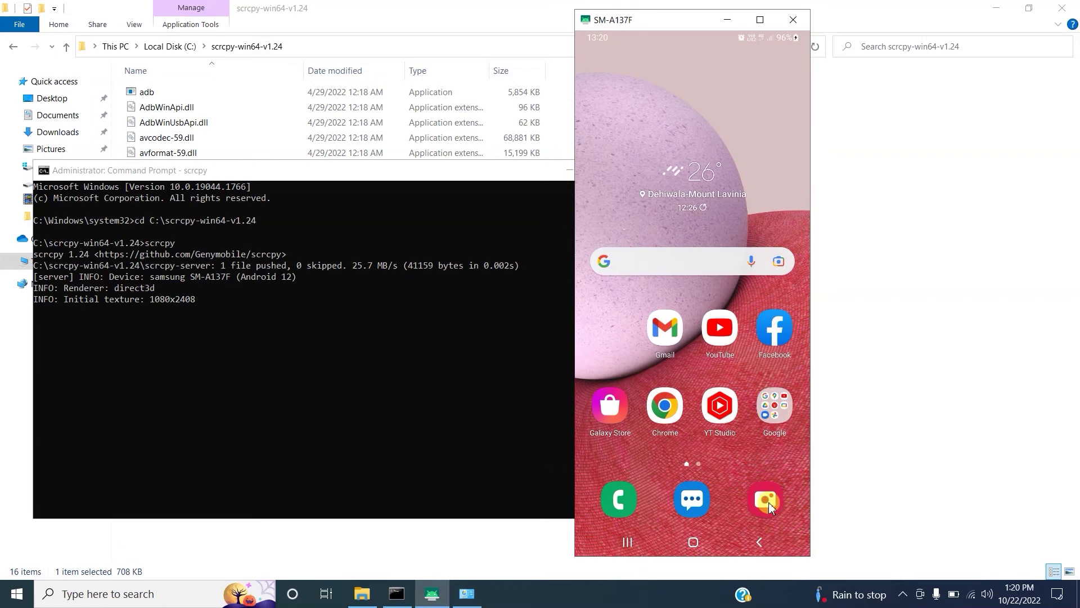
{"action": "left_click", "coordinate": [767, 502]}
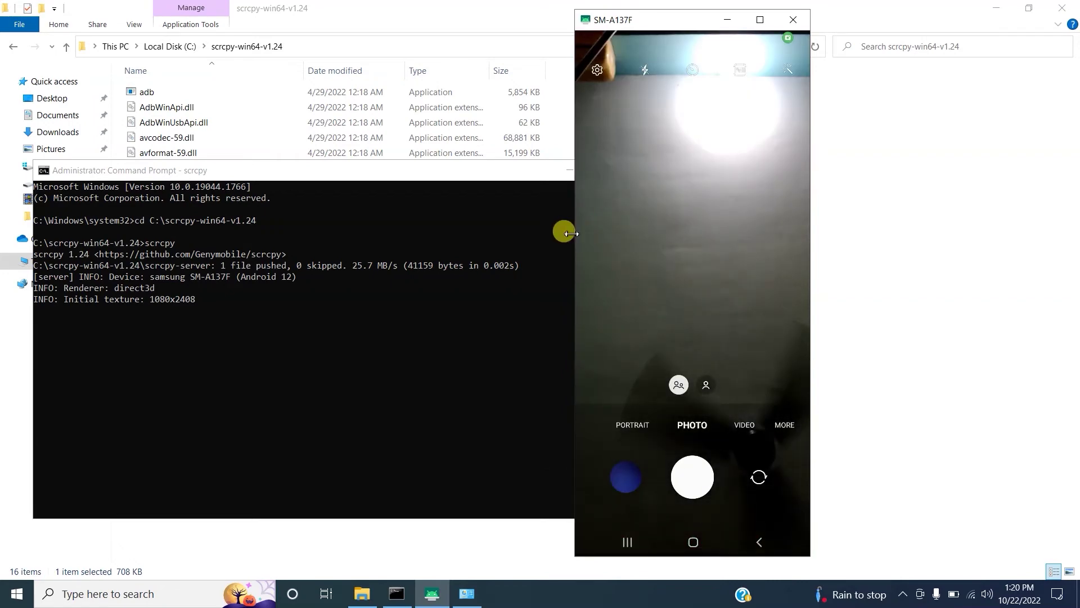
Step: Minimize File Explorer and the Command Prompt and settle the relaunched mirror window into place
{"action": "left_click", "coordinate": [996, 8]}
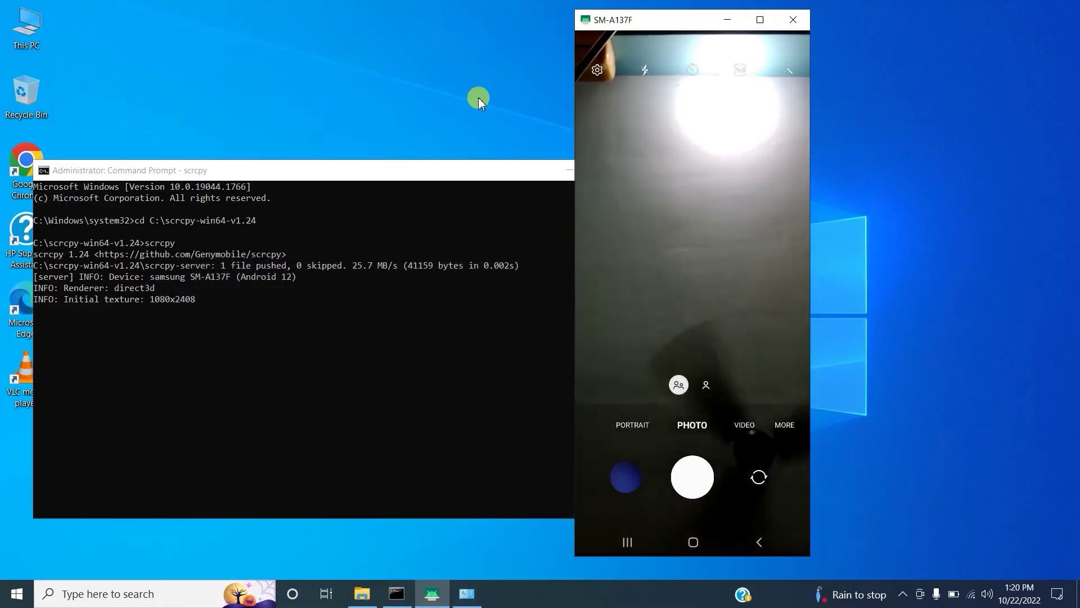
{"action": "left_click", "coordinate": [523, 175]}
{"action": "left_click", "coordinate": [571, 169]}
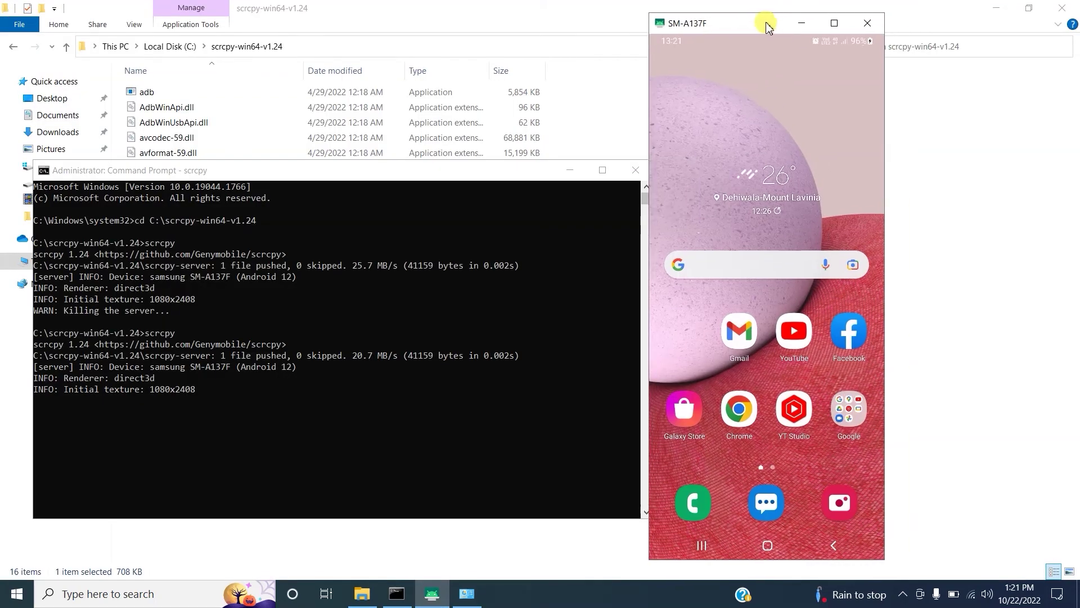
{"action": "left_click_drag", "start_coordinate": [766, 29], "coordinate": [771, 29]}
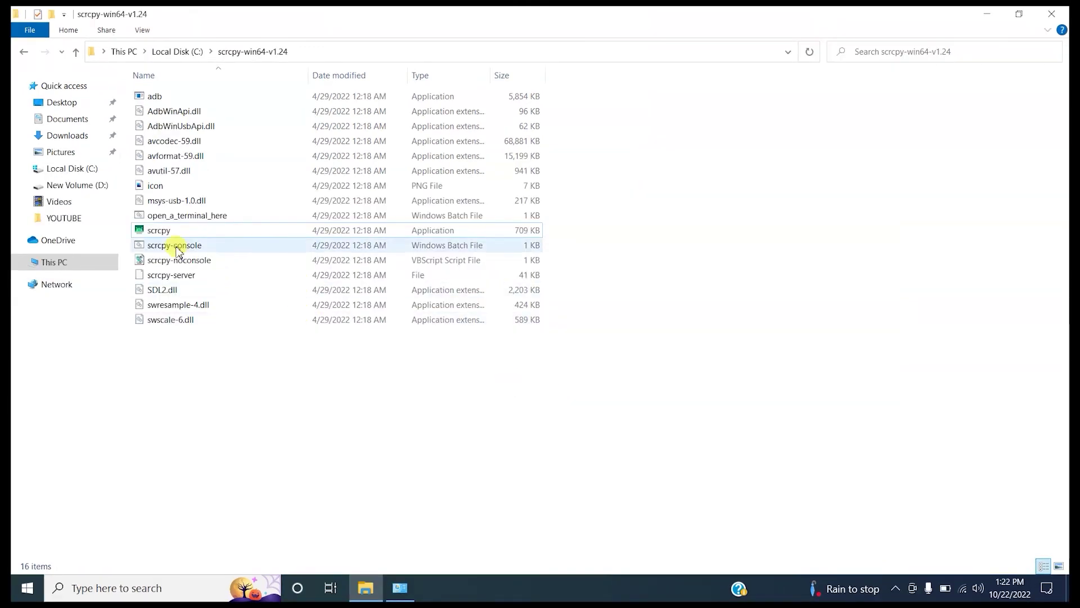
Step: Copy the scrcpy.exe application file in File Explorer
{"action": "left_click", "coordinate": [162, 231]}
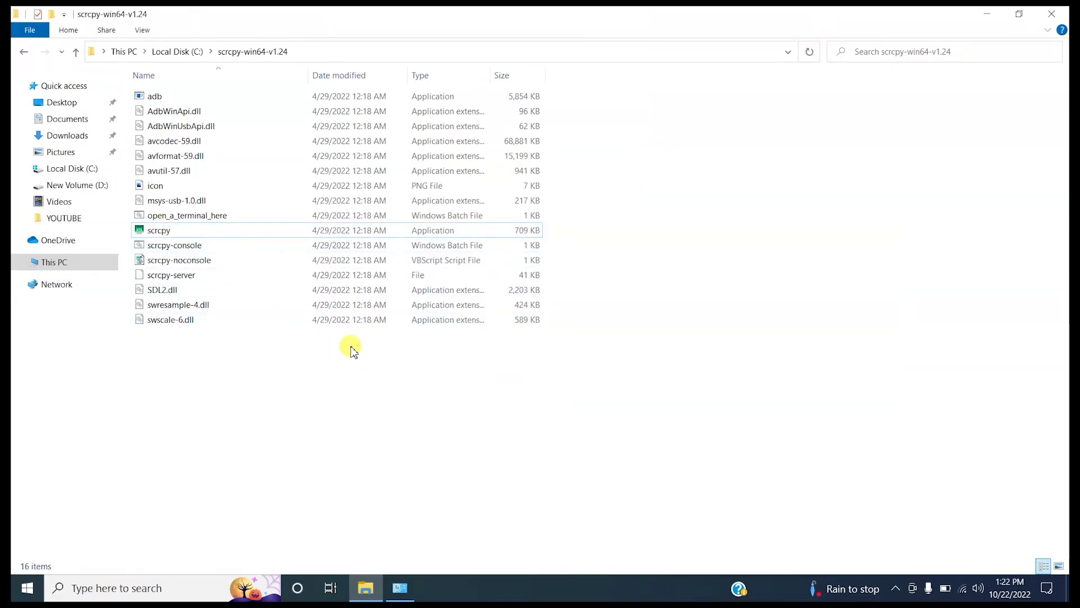
{"action": "left_click", "coordinate": [162, 231]}
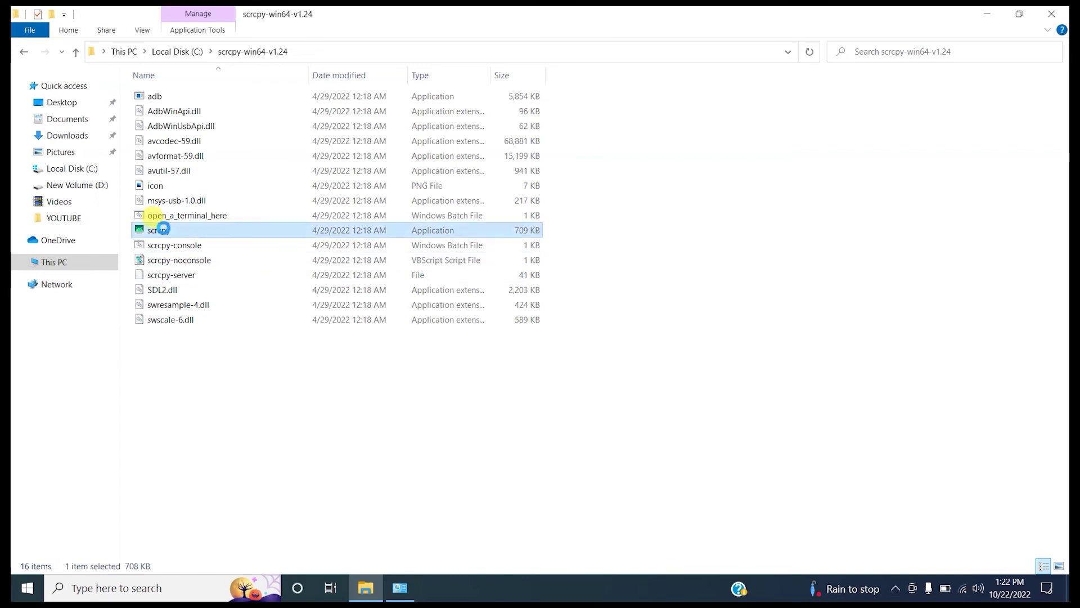
{"action": "right_click", "coordinate": [163, 230]}
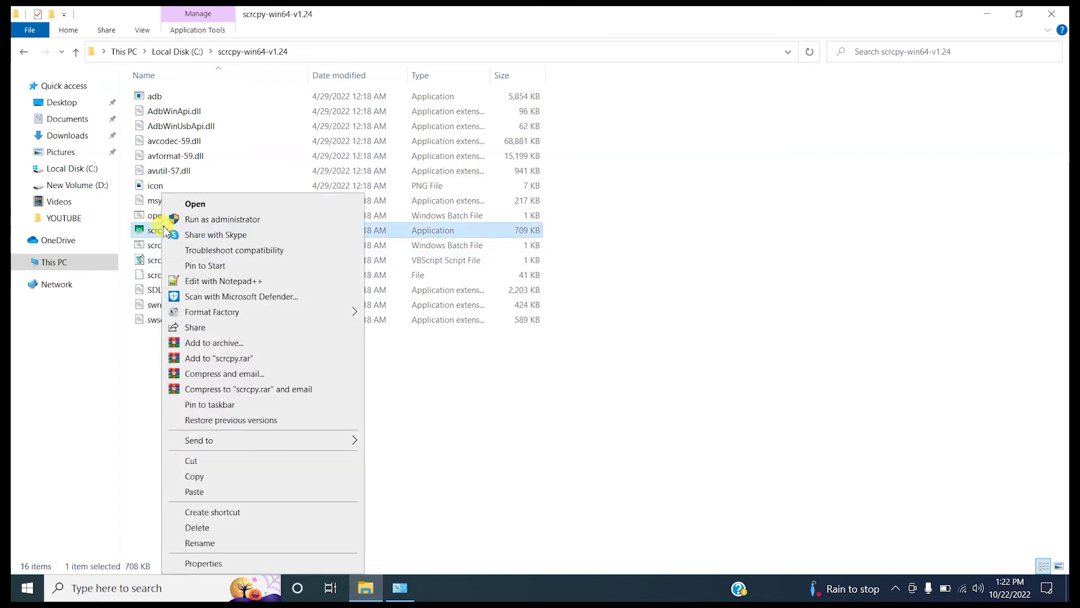
{"action": "left_click", "coordinate": [203, 476]}
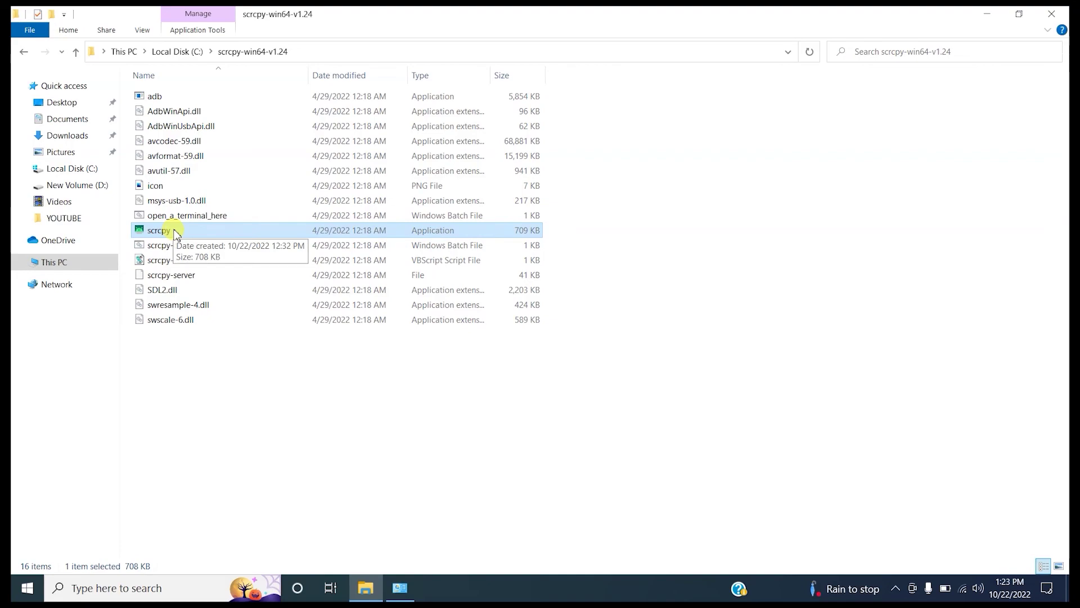
Step: Paste a shortcut to scrcpy onto the Windows desktop
{"action": "left_click", "coordinate": [987, 13]}
{"action": "right_click", "coordinate": [96, 38]}
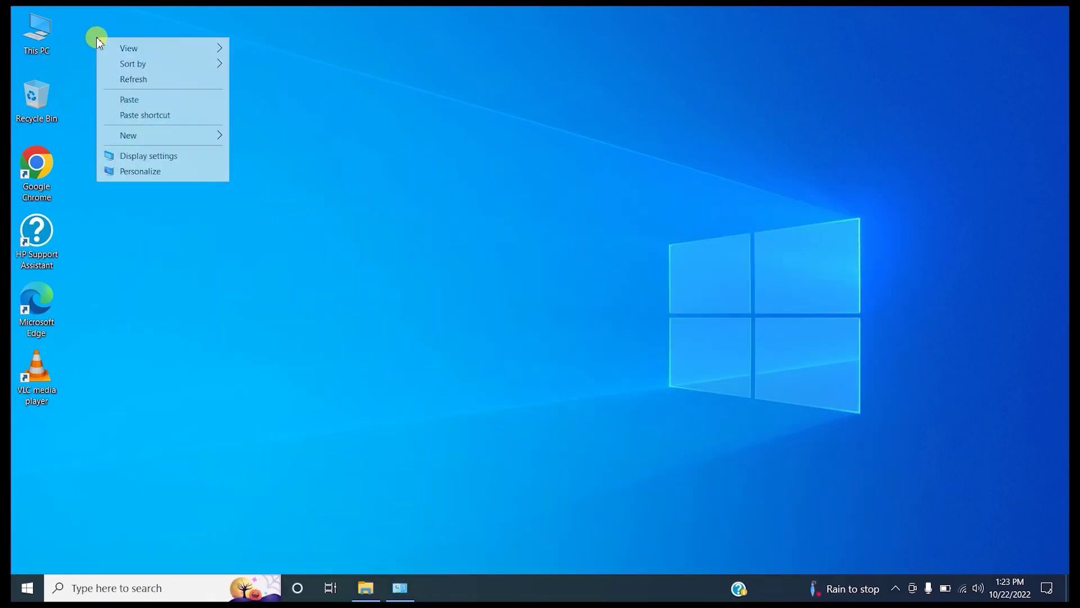
{"action": "left_click", "coordinate": [159, 118]}
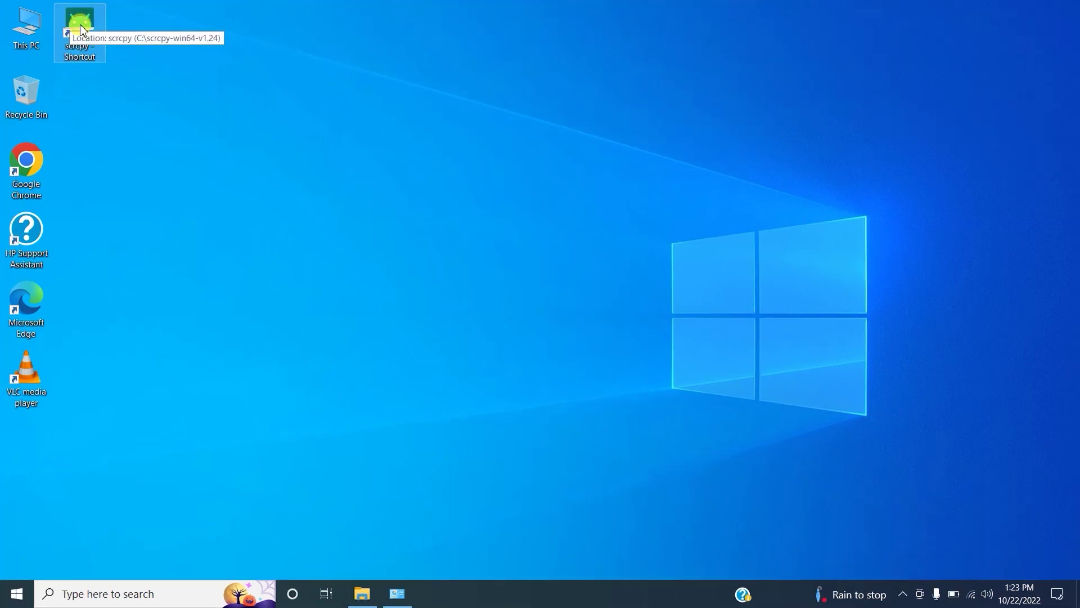
Step: Launch scrcpy from the new desktop shortcut so the phone's lock screen mirrors
{"action": "double_click", "coordinate": [81, 25]}
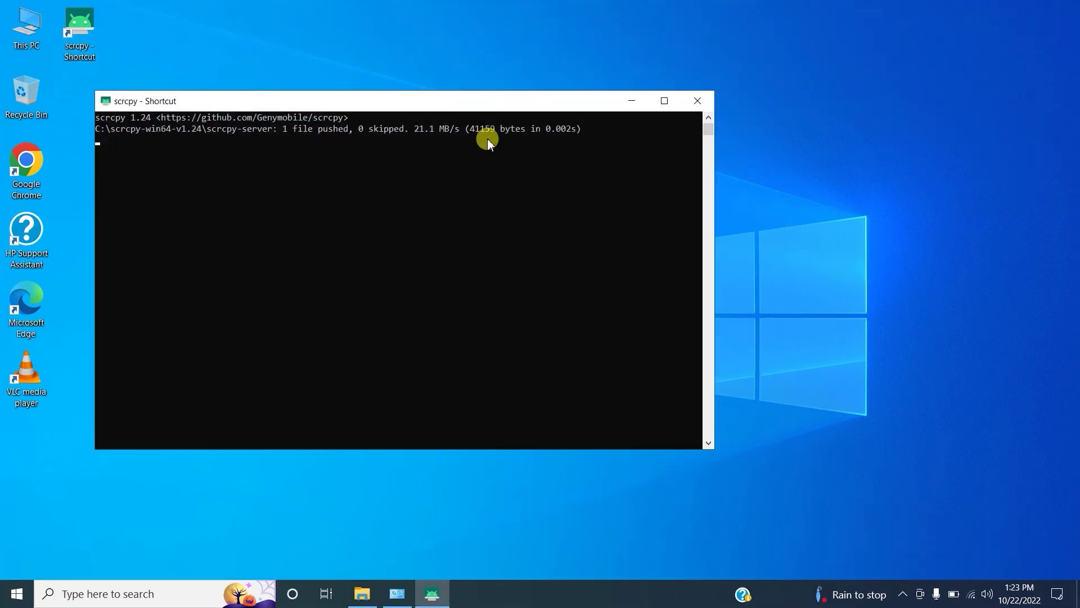